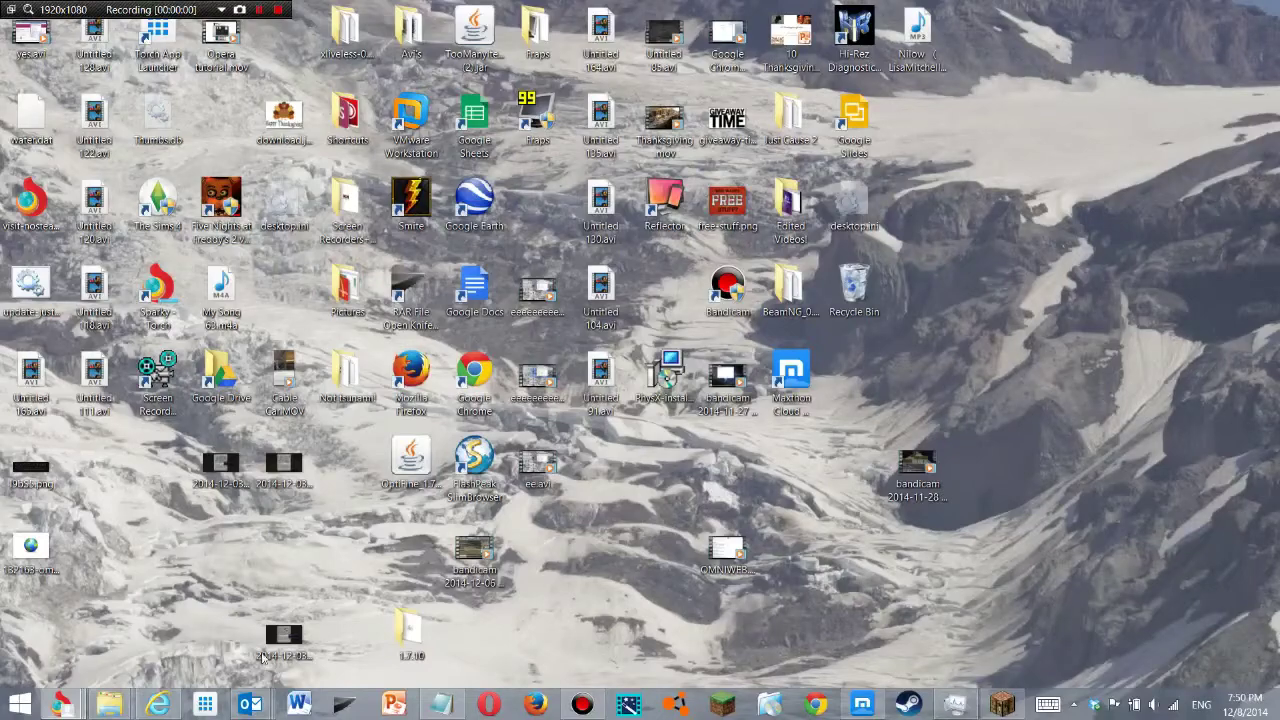
Step: Bring forward the Torch window showing the Google search results for GreenBrowser
{"action": "mouse_move", "coordinate": [62, 705]}
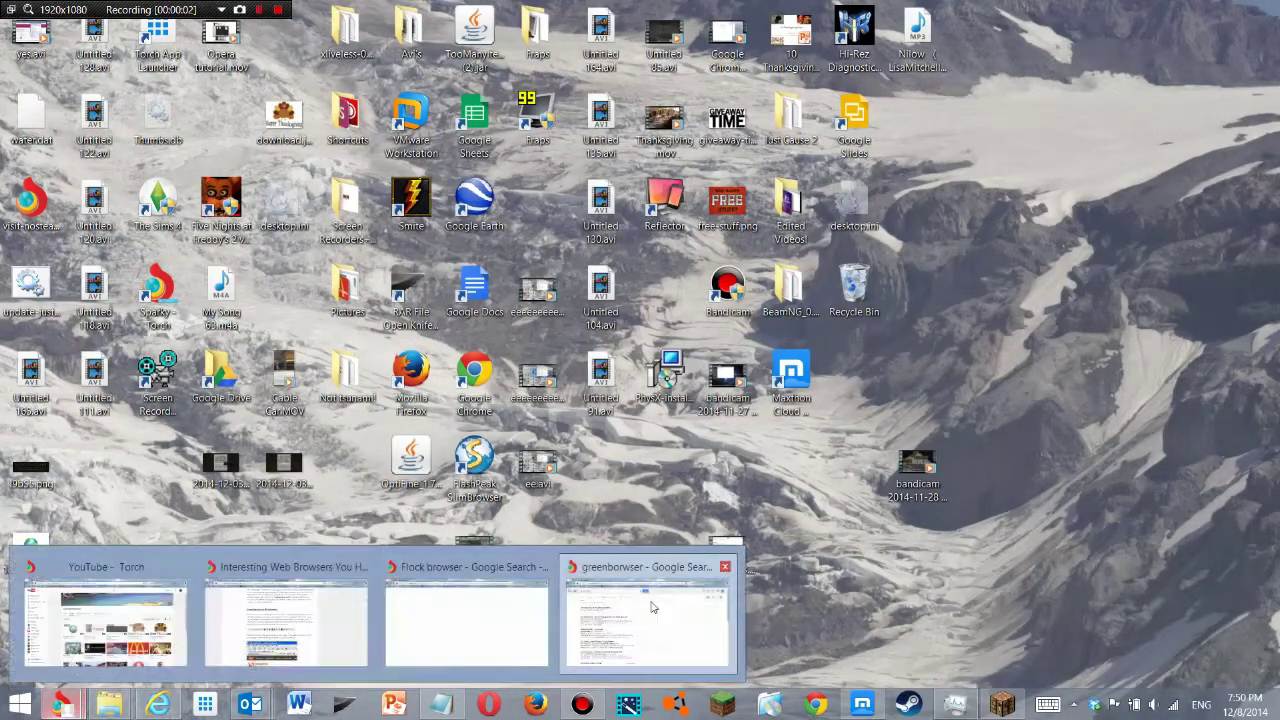
{"action": "left_click", "coordinate": [651, 606]}
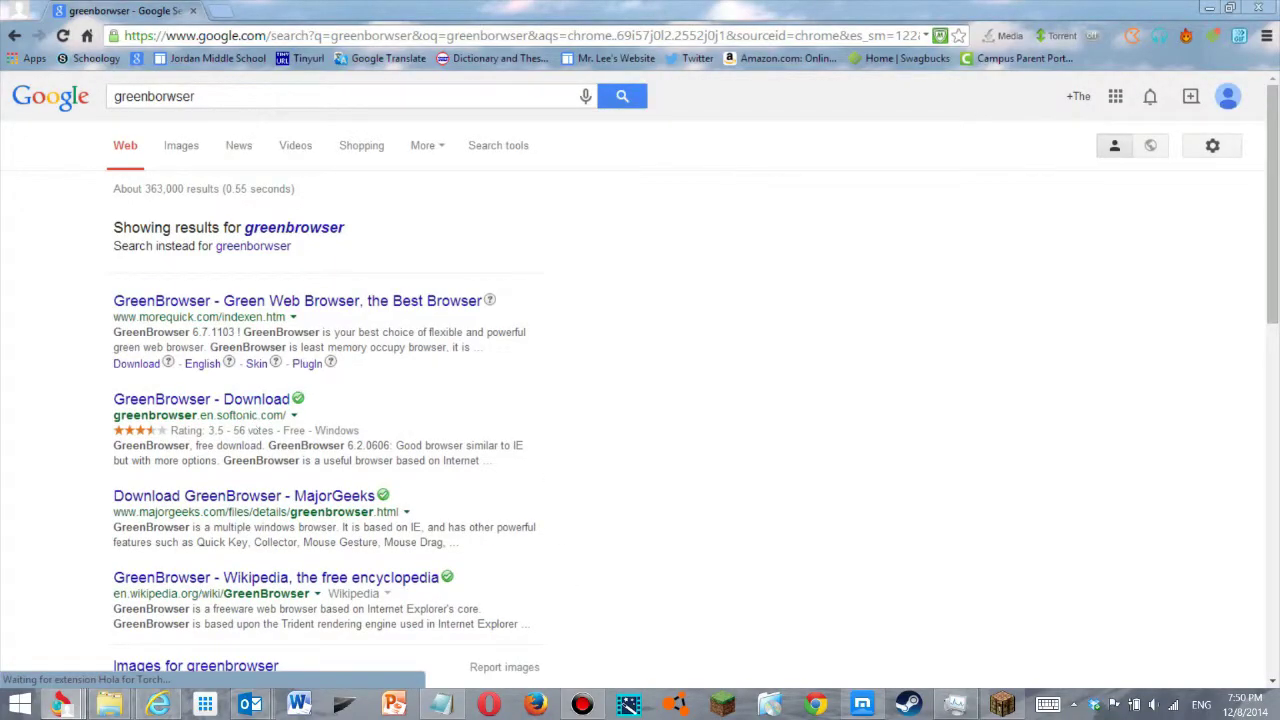
Step: Open the GreenBrowser Softonic page and start the Free Download, launching the Softonic downloader
{"action": "left_click", "coordinate": [240, 397]}
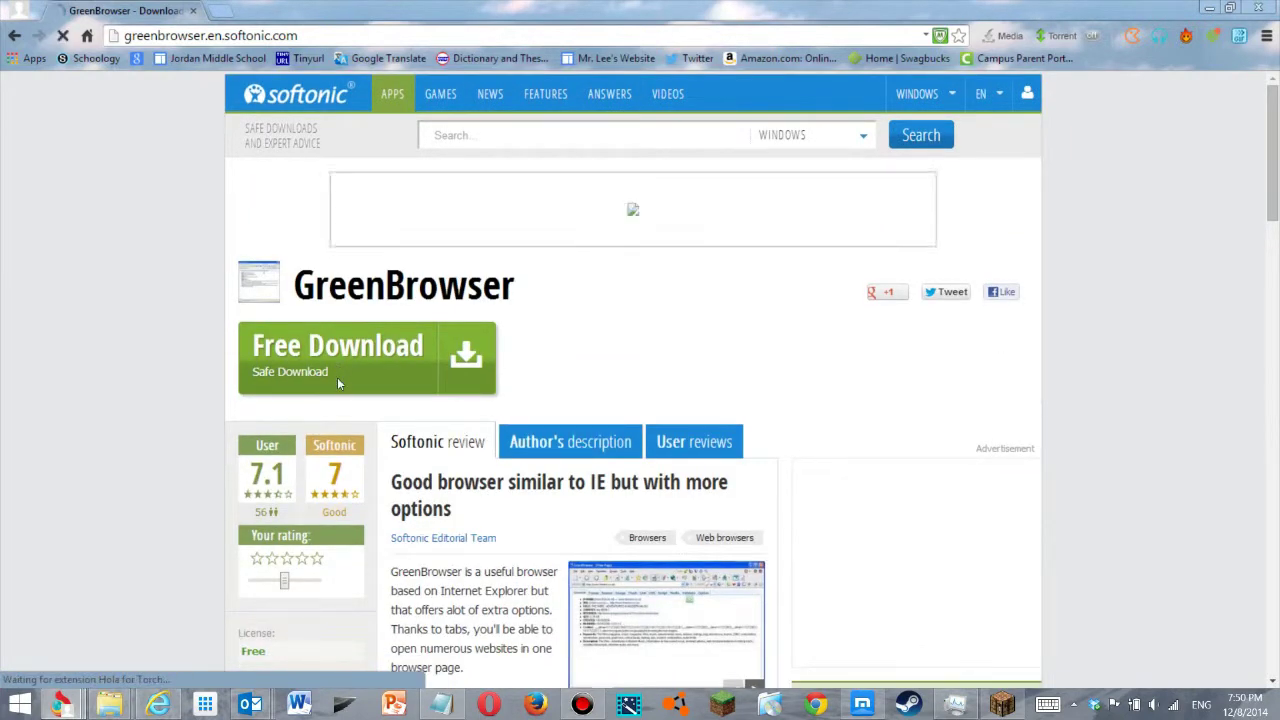
{"action": "left_click", "coordinate": [337, 377]}
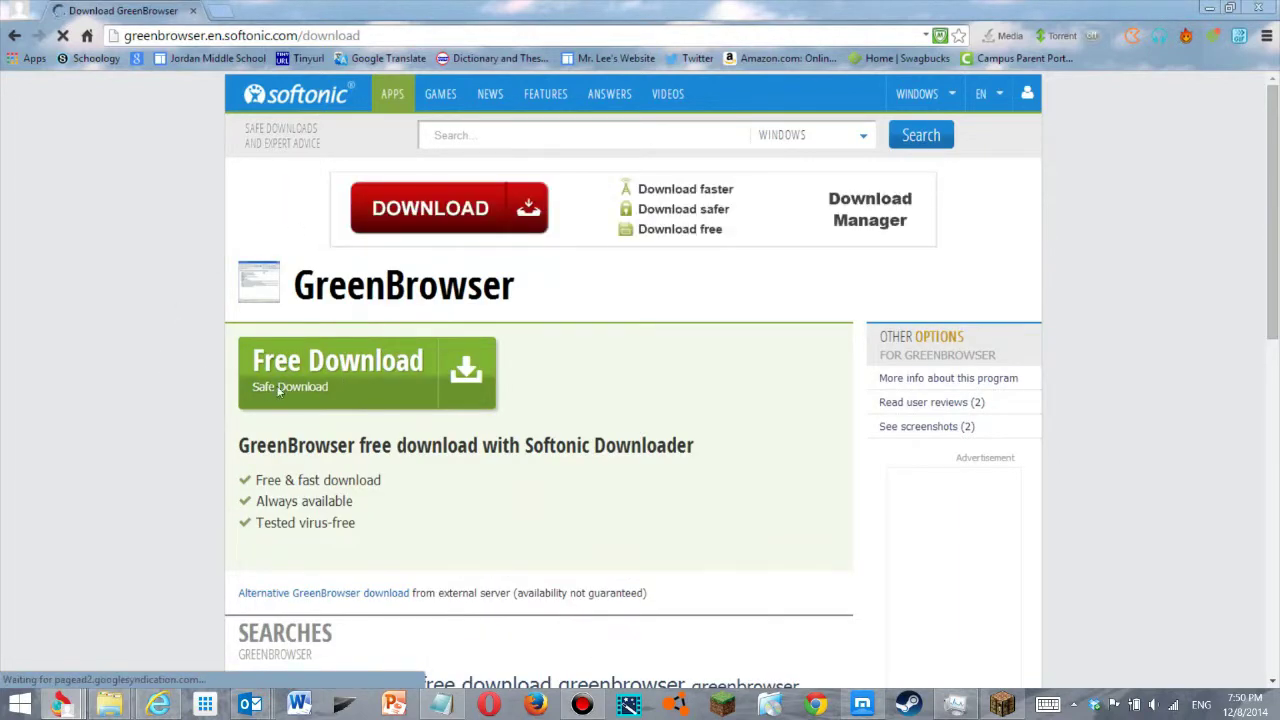
{"action": "left_click", "coordinate": [281, 392]}
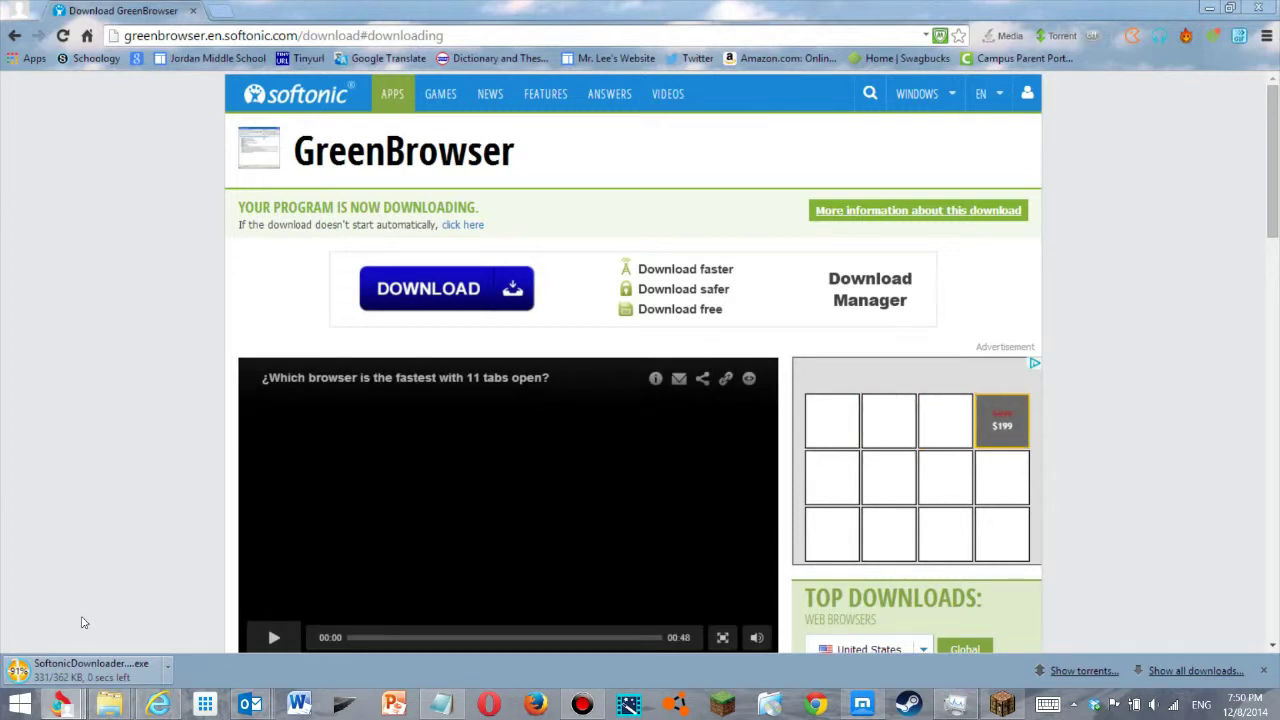
{"action": "scroll", "coordinate": [84, 623], "scroll_direction": "down", "scroll_amount": 4}
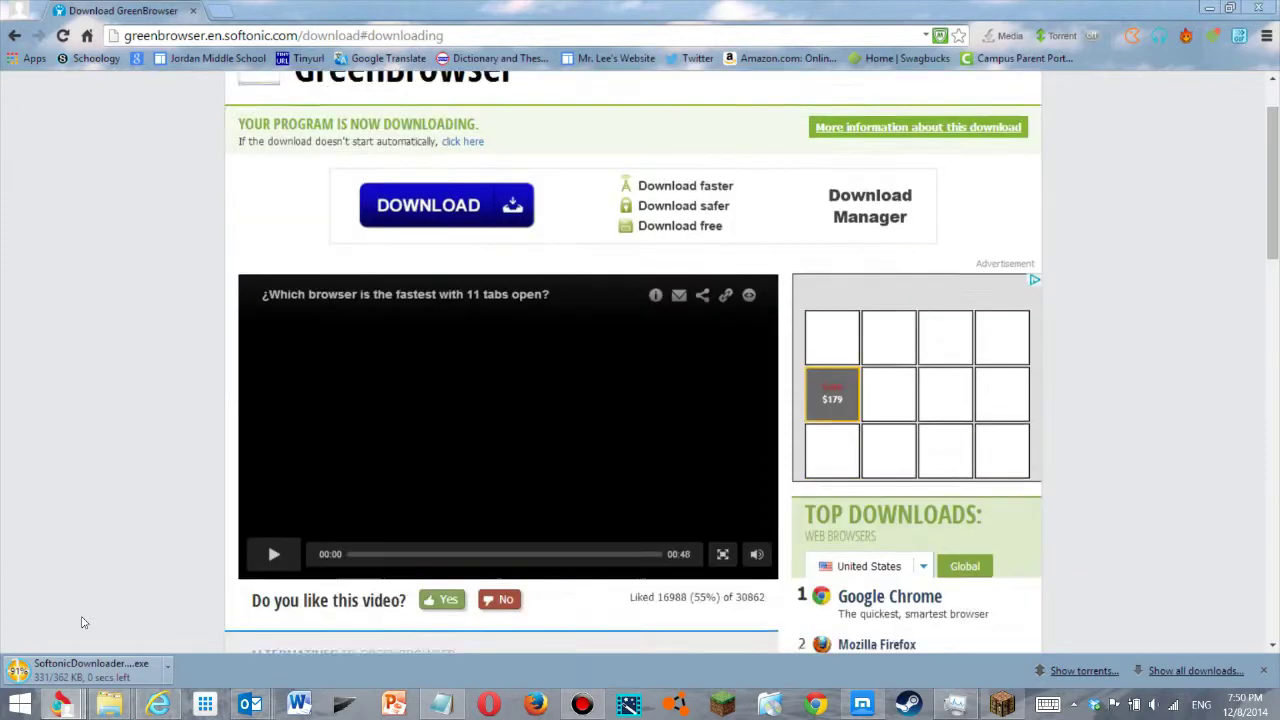
{"action": "scroll", "coordinate": [84, 623], "scroll_direction": "down", "scroll_amount": 1}
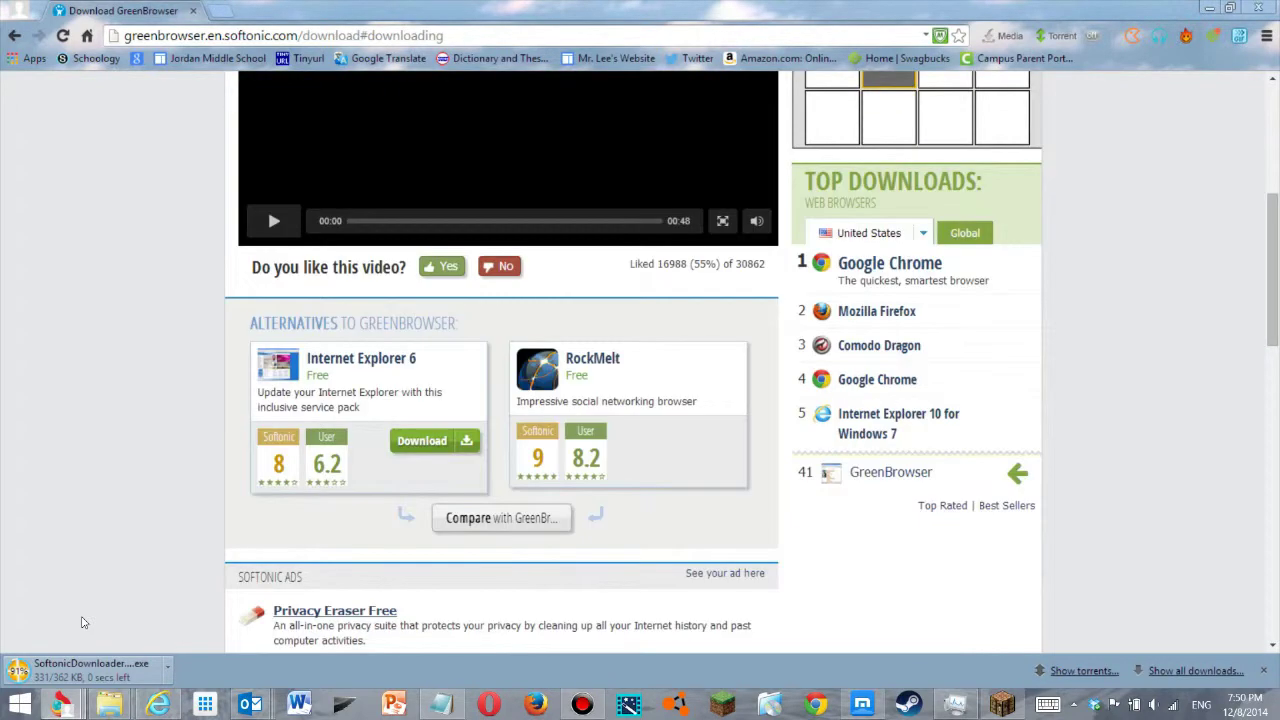
{"action": "scroll", "coordinate": [84, 623], "scroll_direction": "down", "scroll_amount": 1}
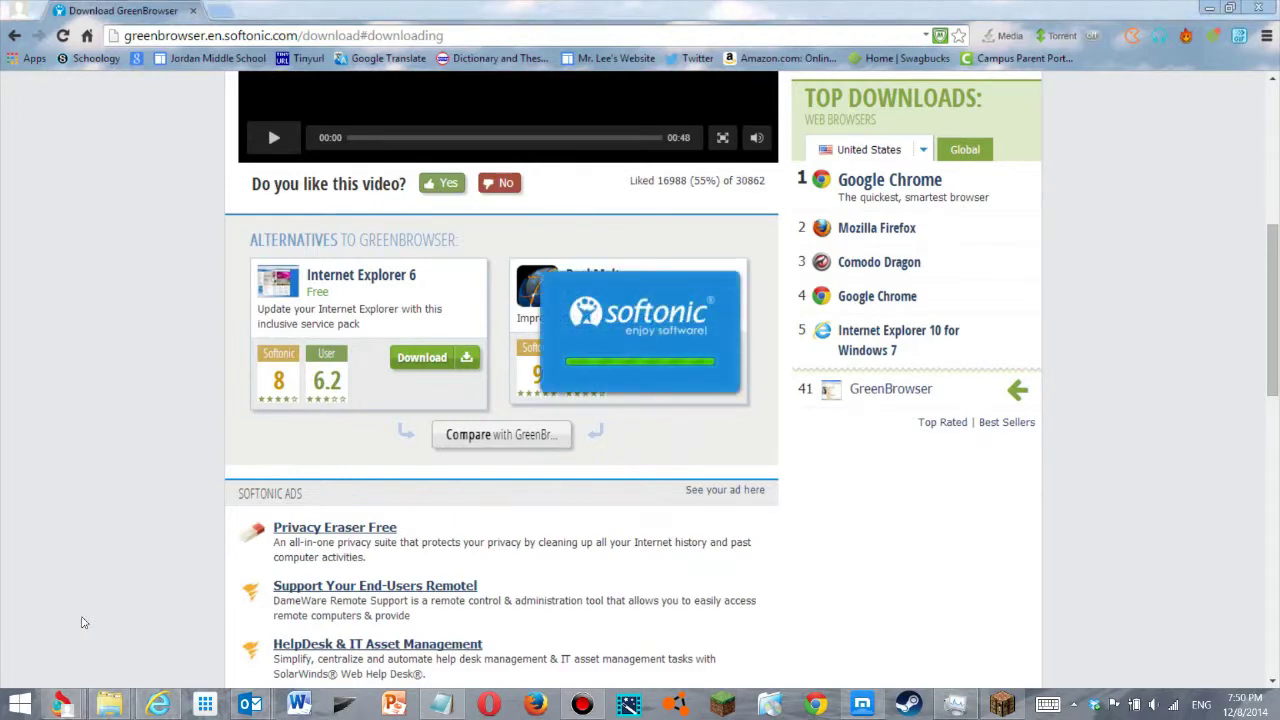
Step: Minimize Torch, check and hide Task Manager, then restore and re-minimize Torch while the downloader loads
{"action": "left_click", "coordinate": [1210, 8]}
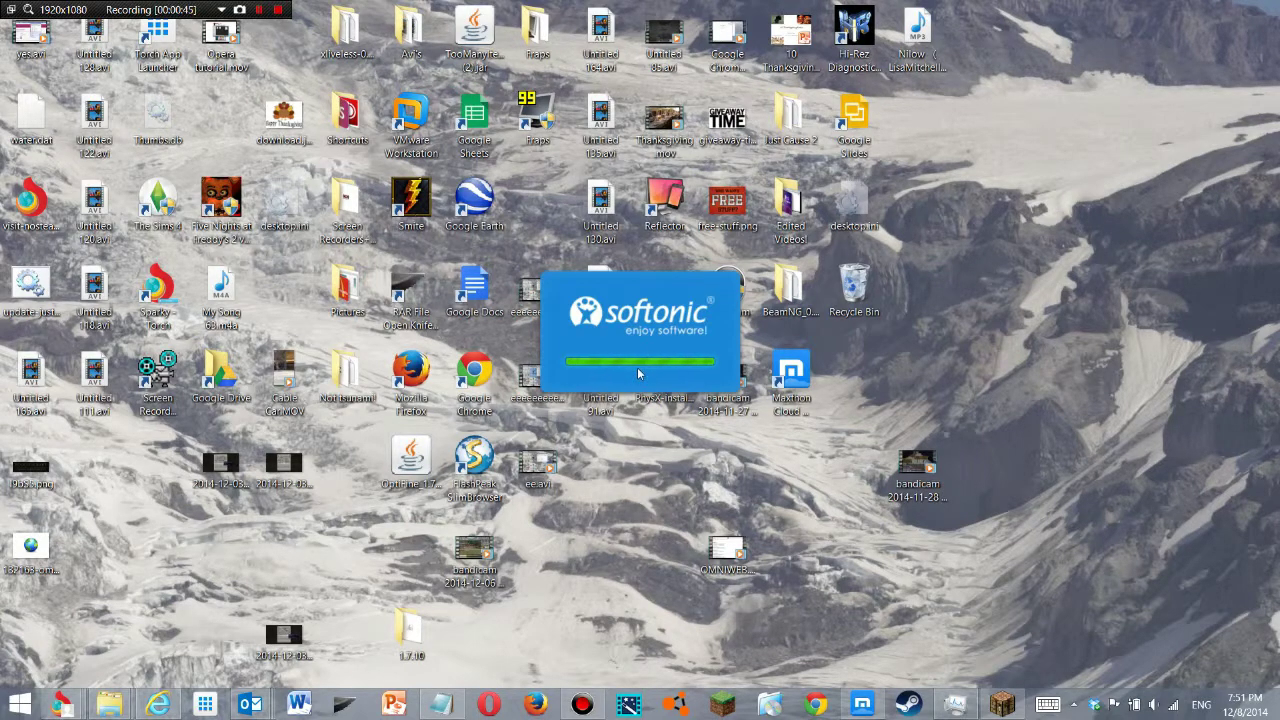
{"action": "left_click", "coordinate": [955, 705]}
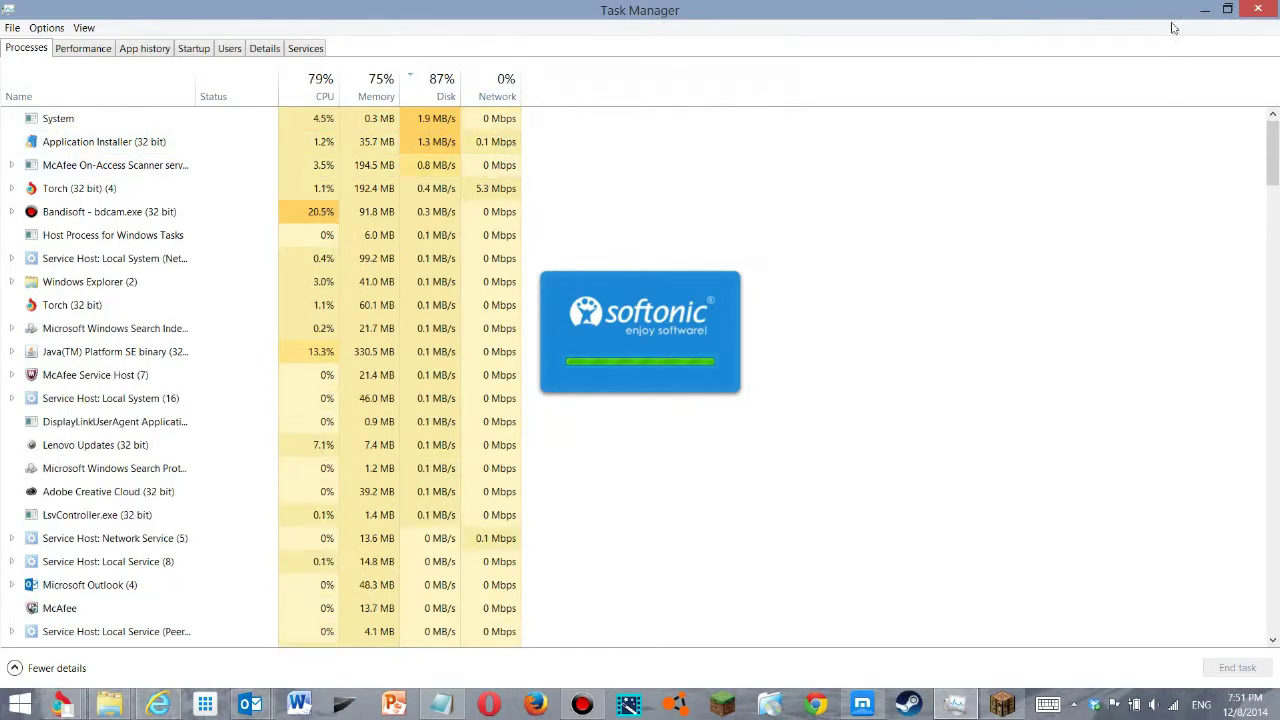
{"action": "left_click", "coordinate": [1205, 10]}
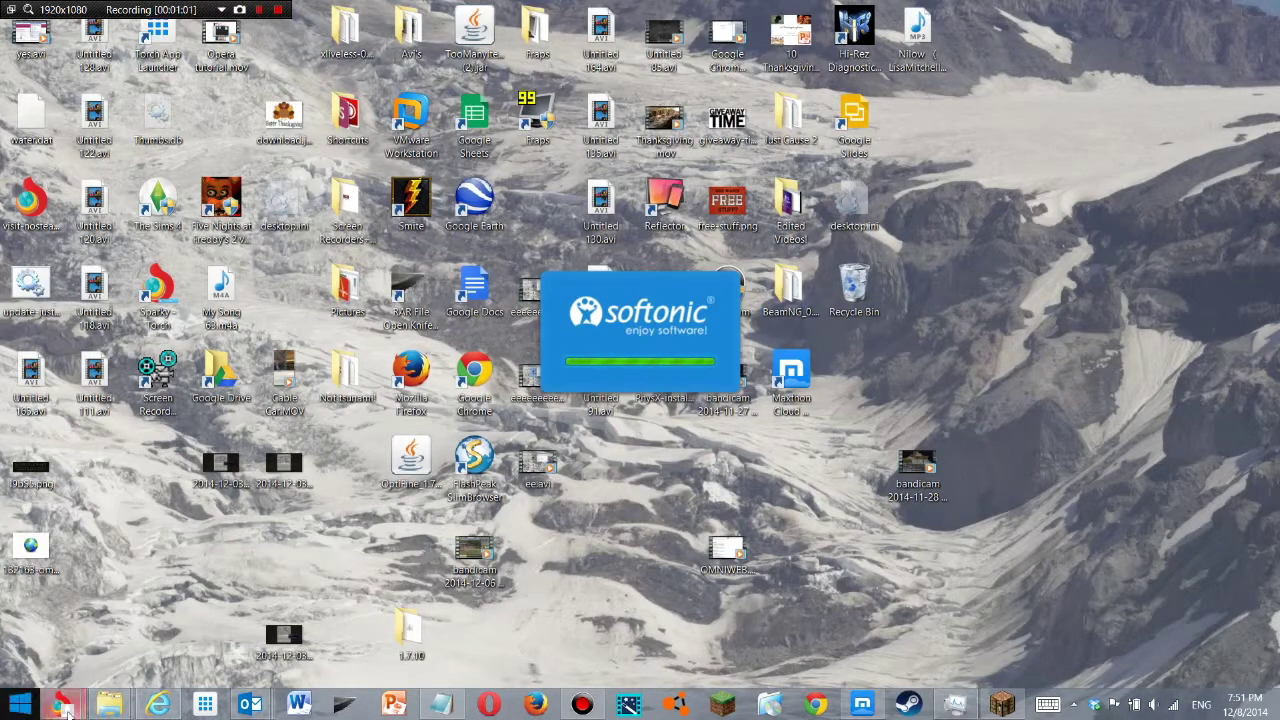
{"action": "mouse_move", "coordinate": [60, 705]}
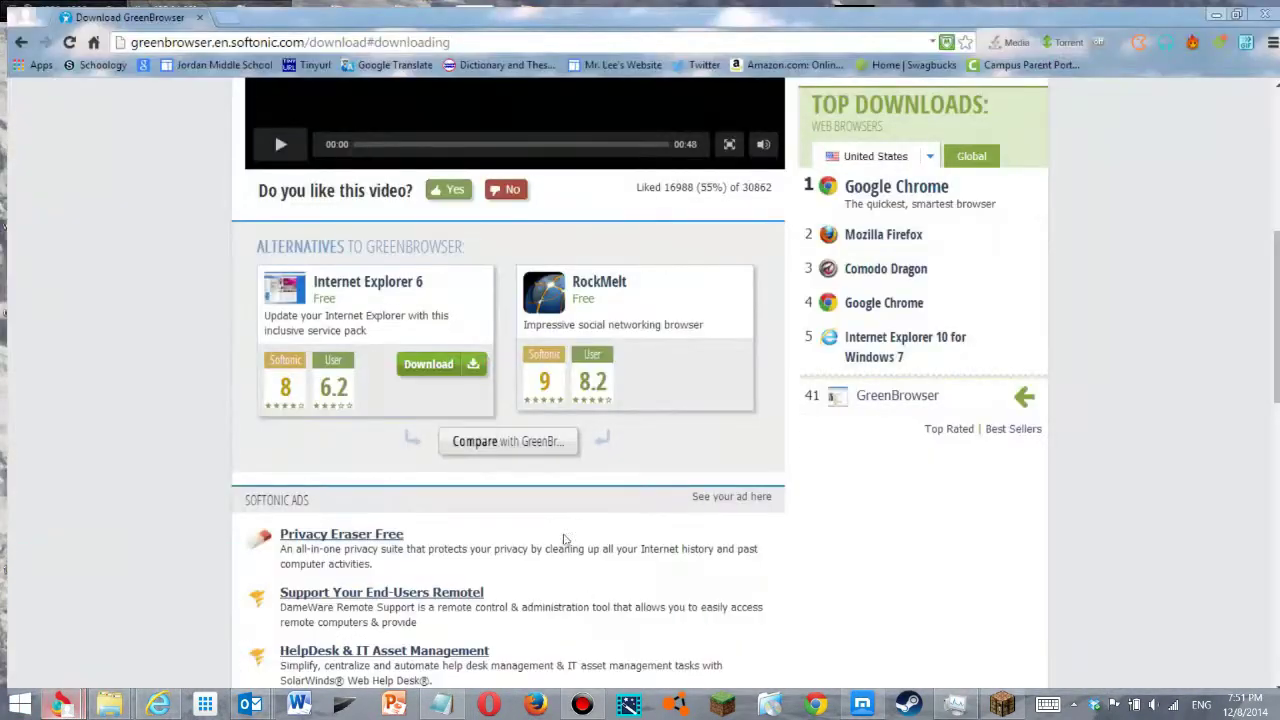
{"action": "left_click", "coordinate": [608, 651]}
{"action": "scroll", "coordinate": [562, 505], "scroll_direction": "up", "scroll_amount": 3}
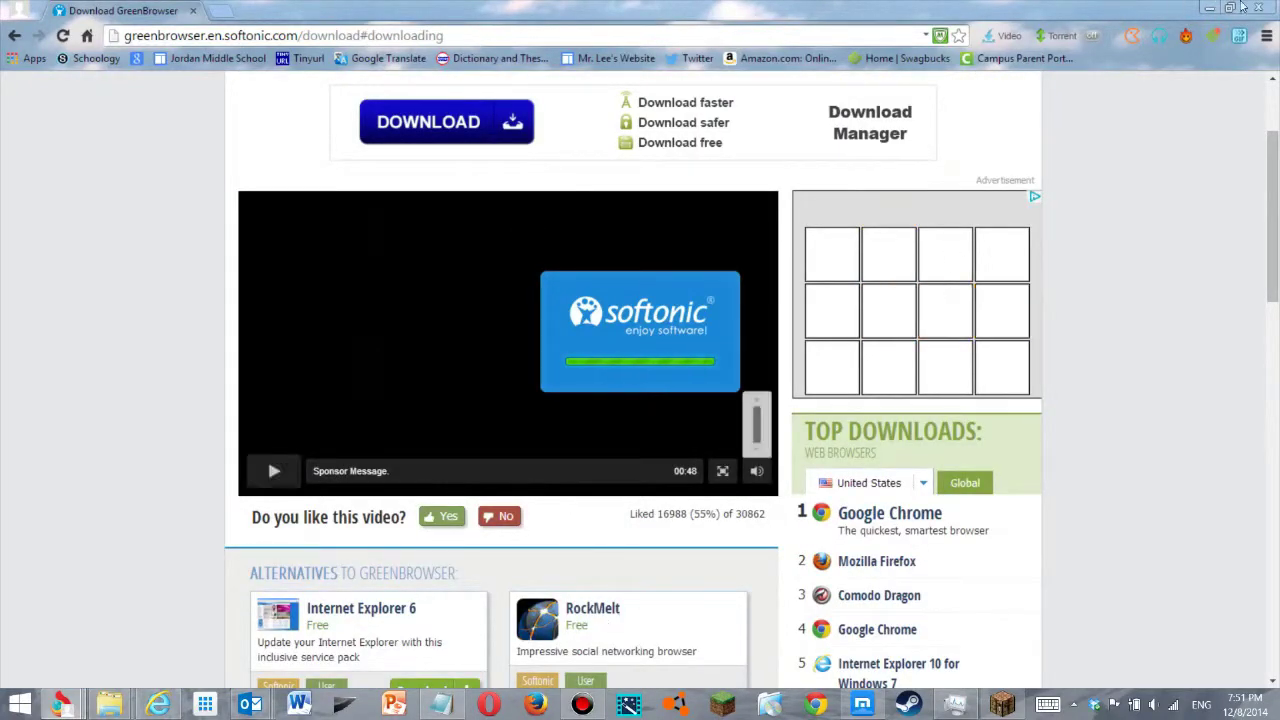
{"action": "left_click", "coordinate": [1209, 7]}
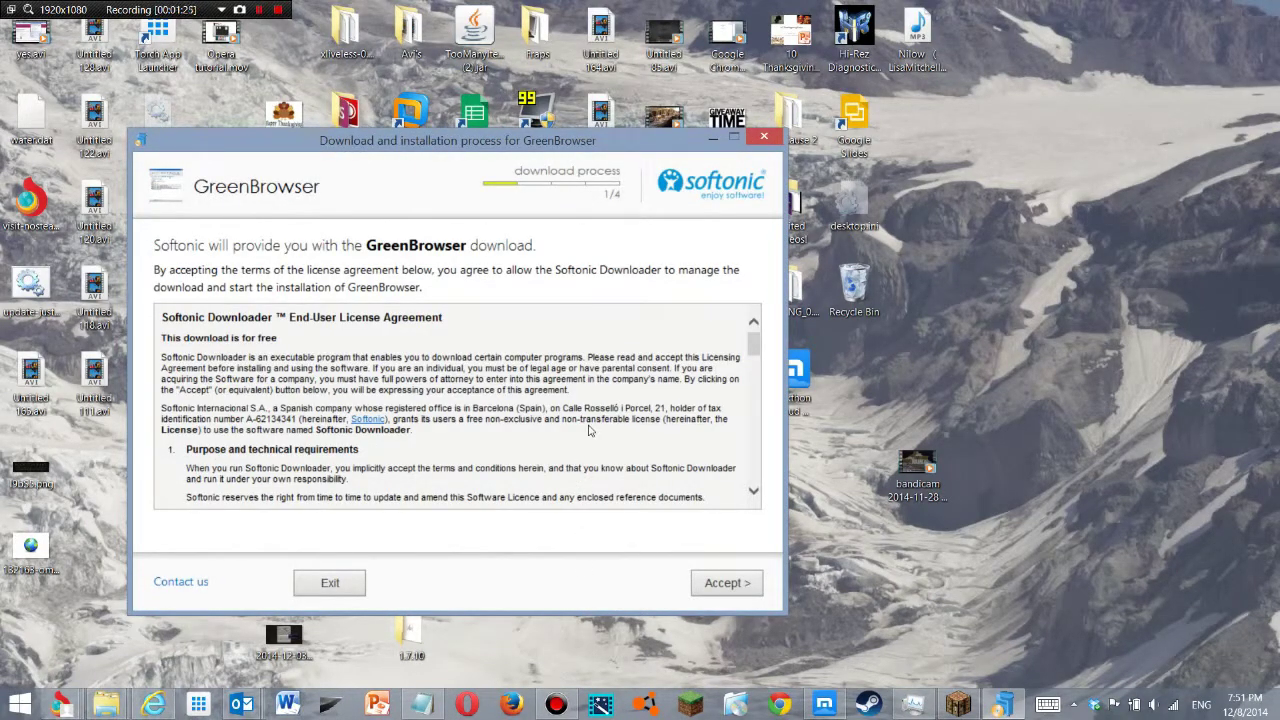
Step: Accept the Softonic license, decline the DriverSupport offer with 'No, thanks', and continue
{"action": "left_click", "coordinate": [710, 583]}
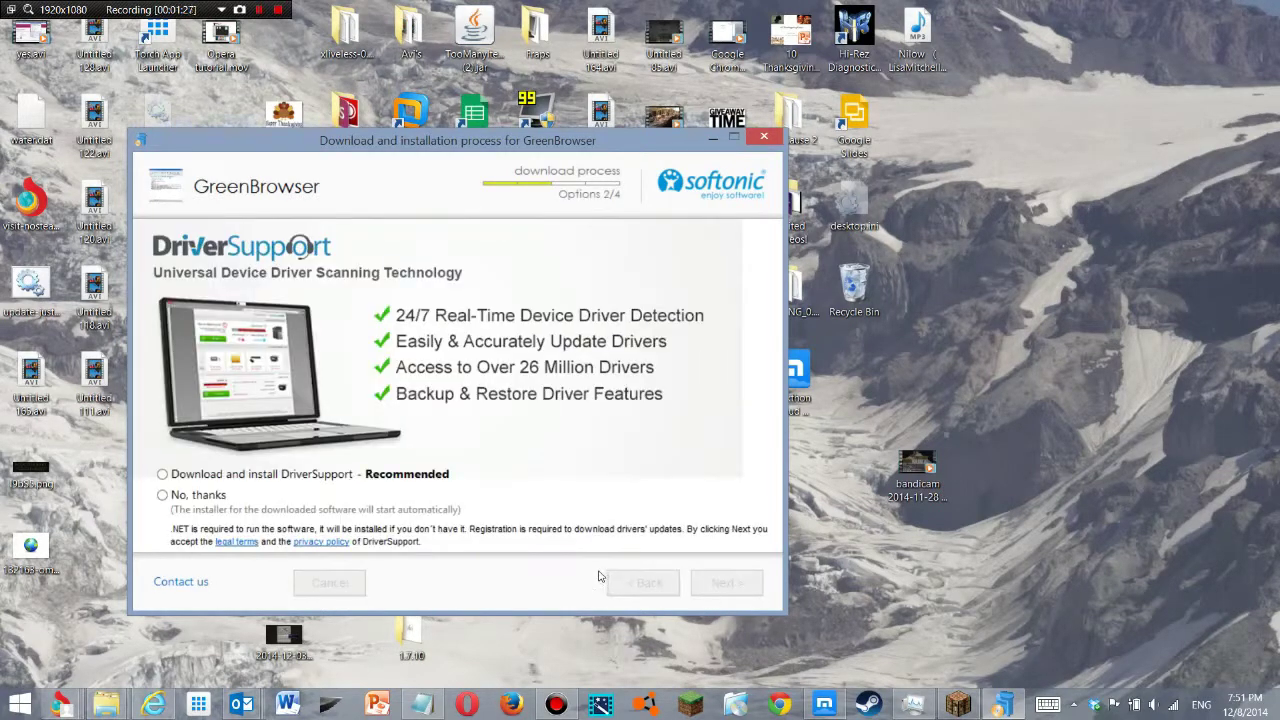
{"action": "left_click", "coordinate": [162, 494]}
{"action": "left_click", "coordinate": [727, 583]}
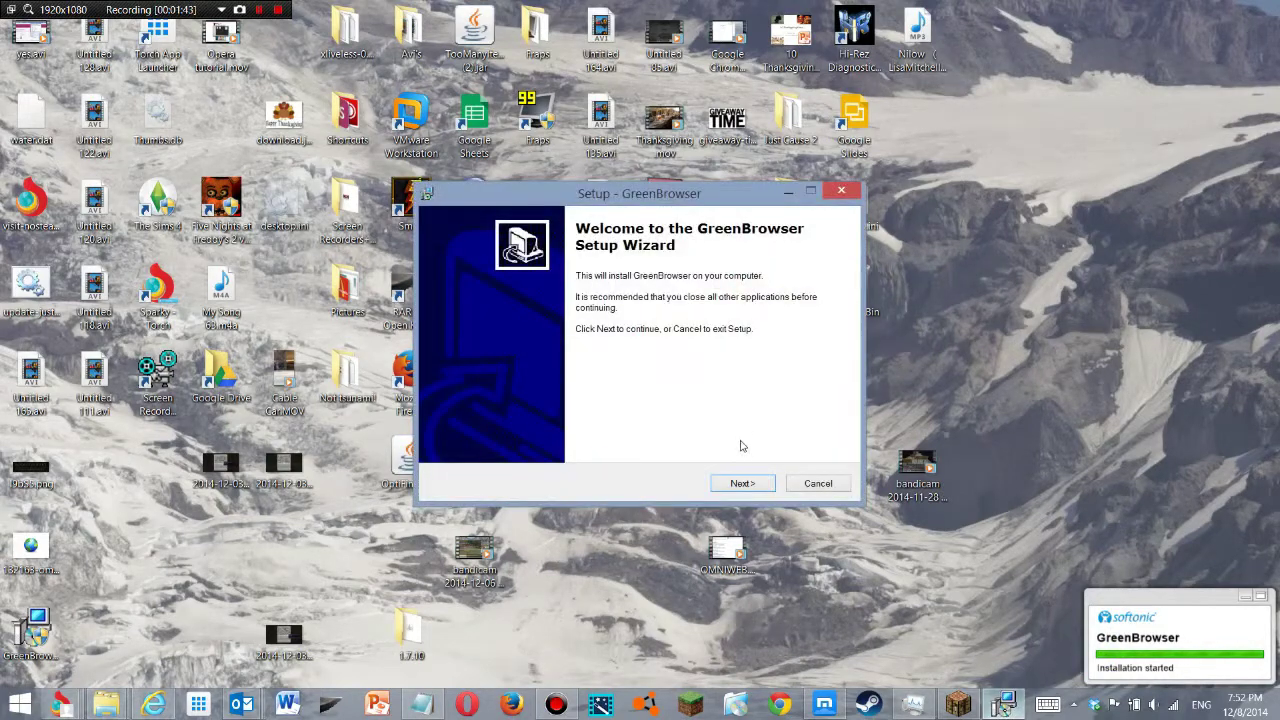
Step: Install GreenBrowser with the default folder and Start Menu settings, then finish and launch it
{"action": "left_click", "coordinate": [740, 485]}
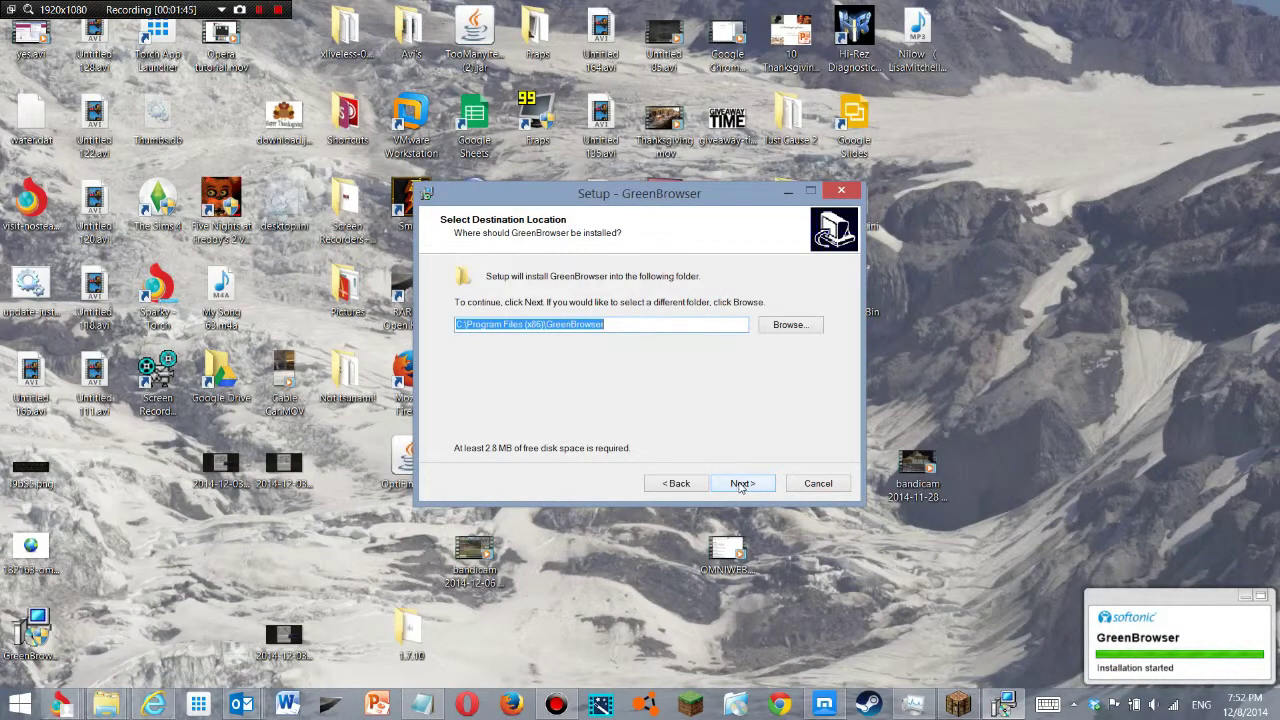
{"action": "left_click", "coordinate": [740, 484]}
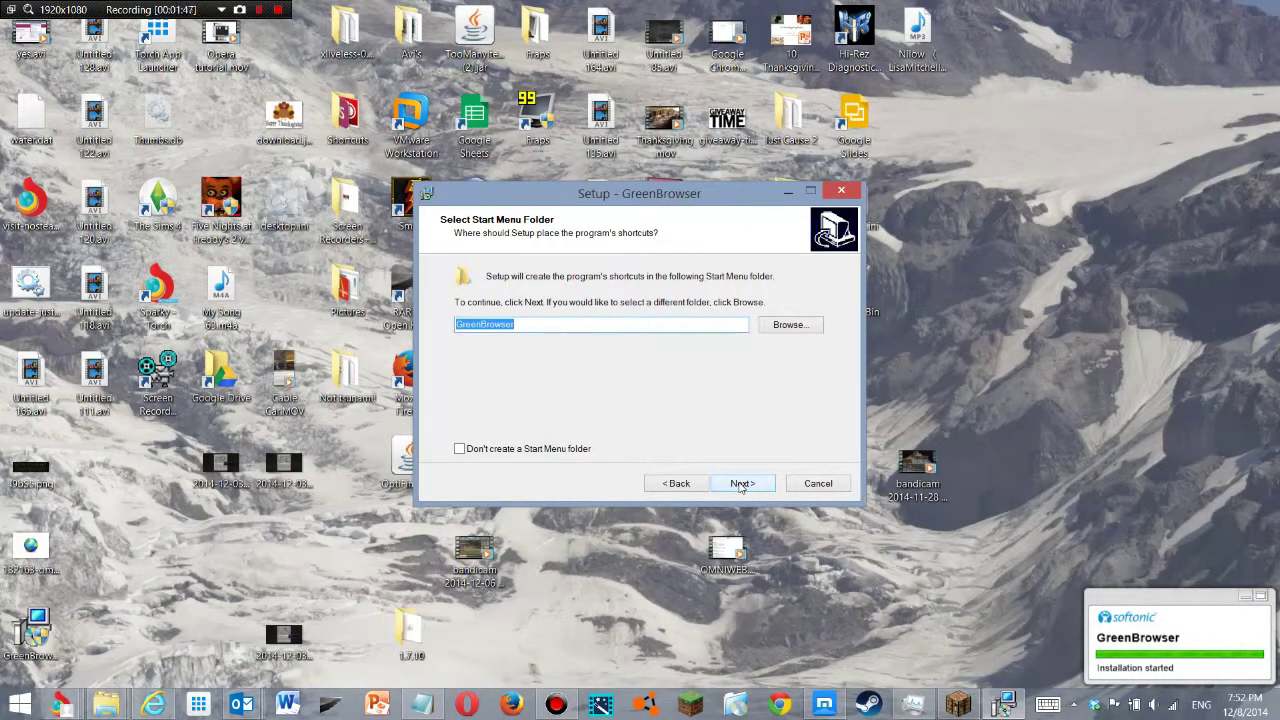
{"action": "left_click", "coordinate": [740, 484]}
{"action": "left_click", "coordinate": [740, 484]}
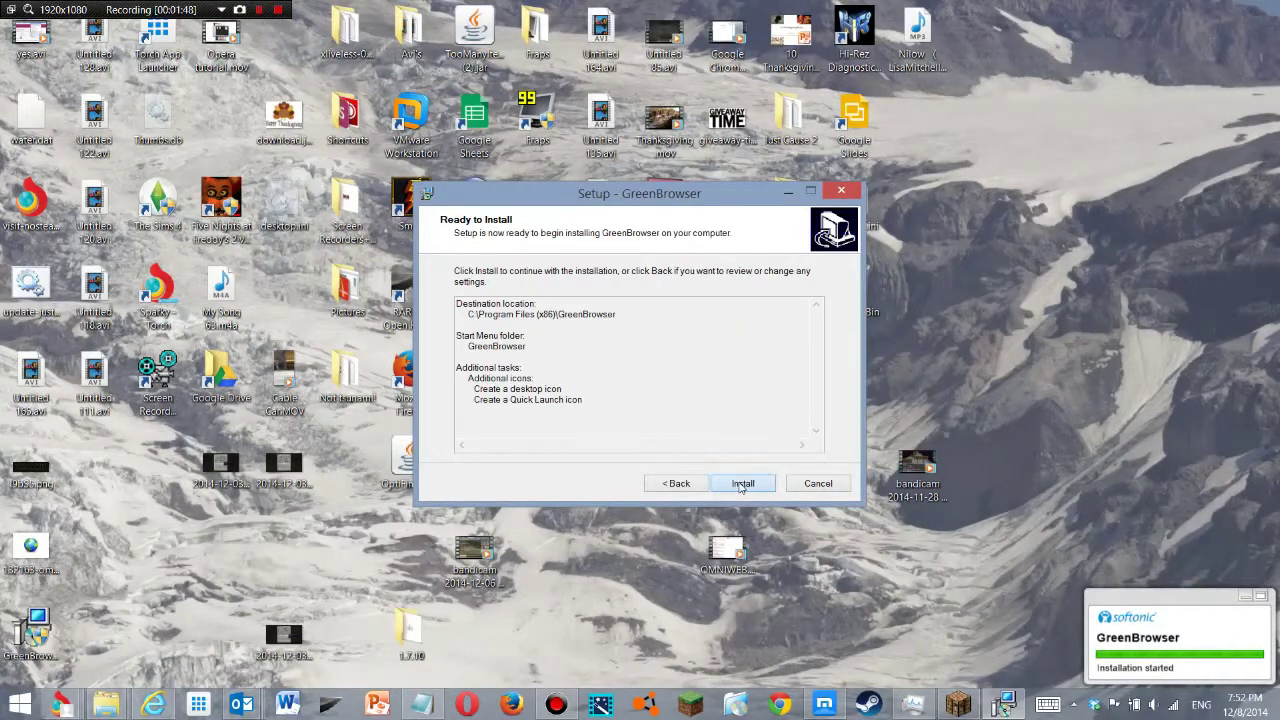
{"action": "left_click", "coordinate": [740, 484]}
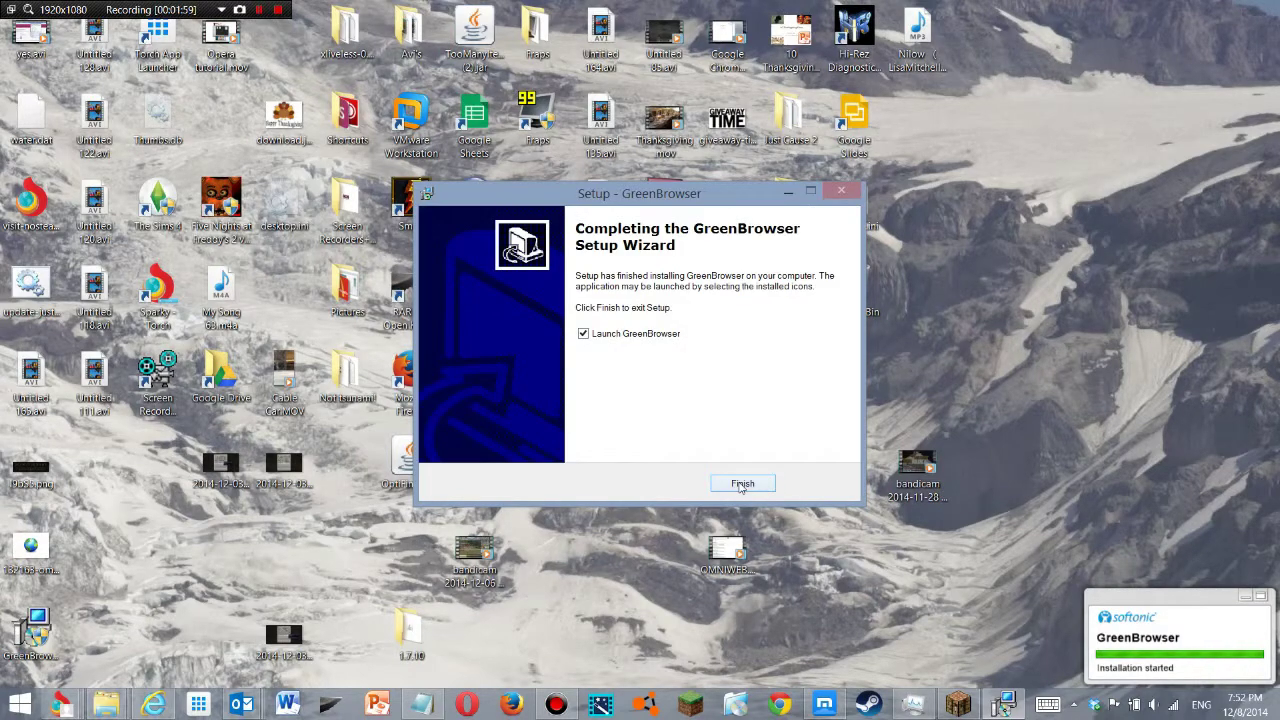
{"action": "left_click", "coordinate": [745, 485]}
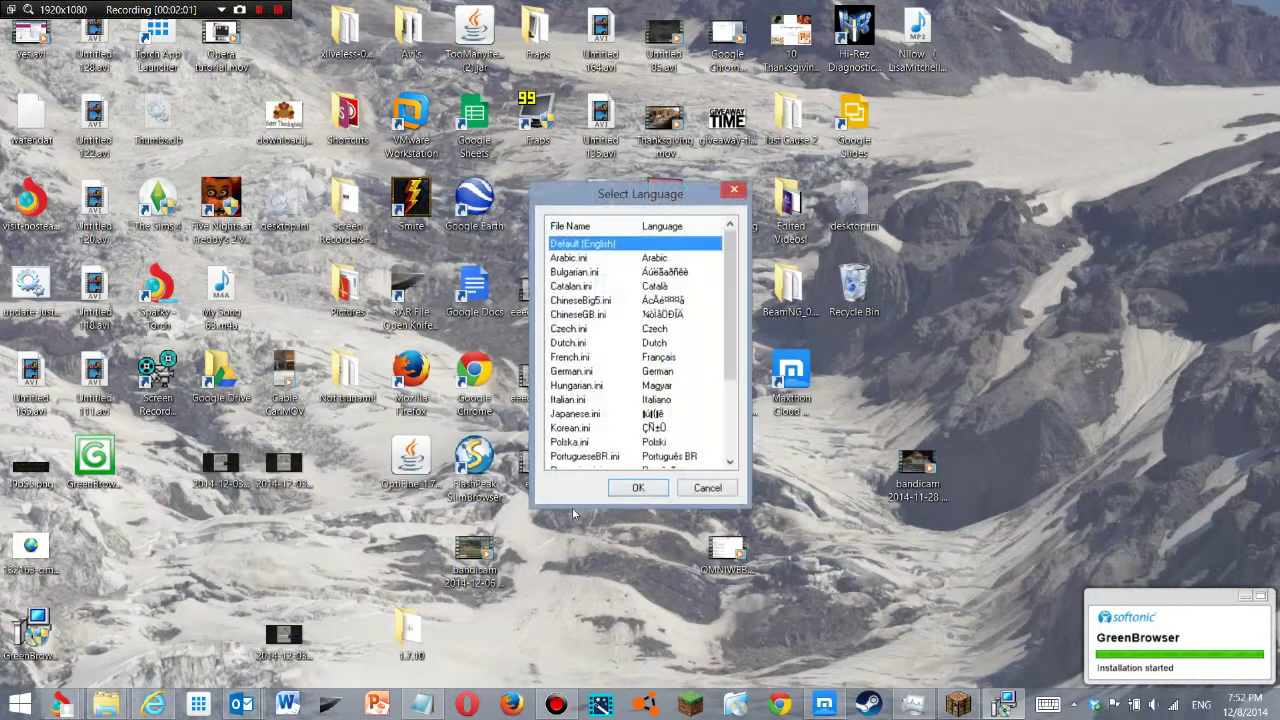
Step: Keep Default (English) as the language, load google.com, and close the Softonic download window
{"action": "left_click", "coordinate": [632, 488]}
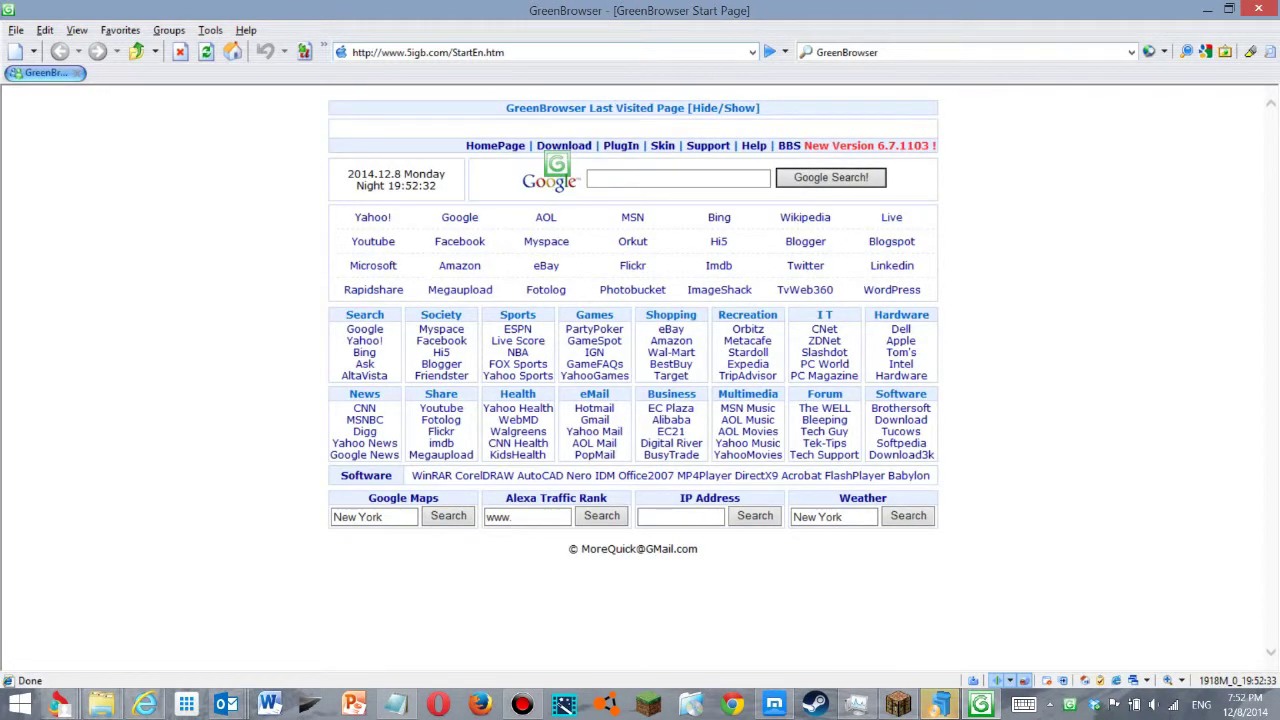
{"action": "left_click", "coordinate": [430, 52]}
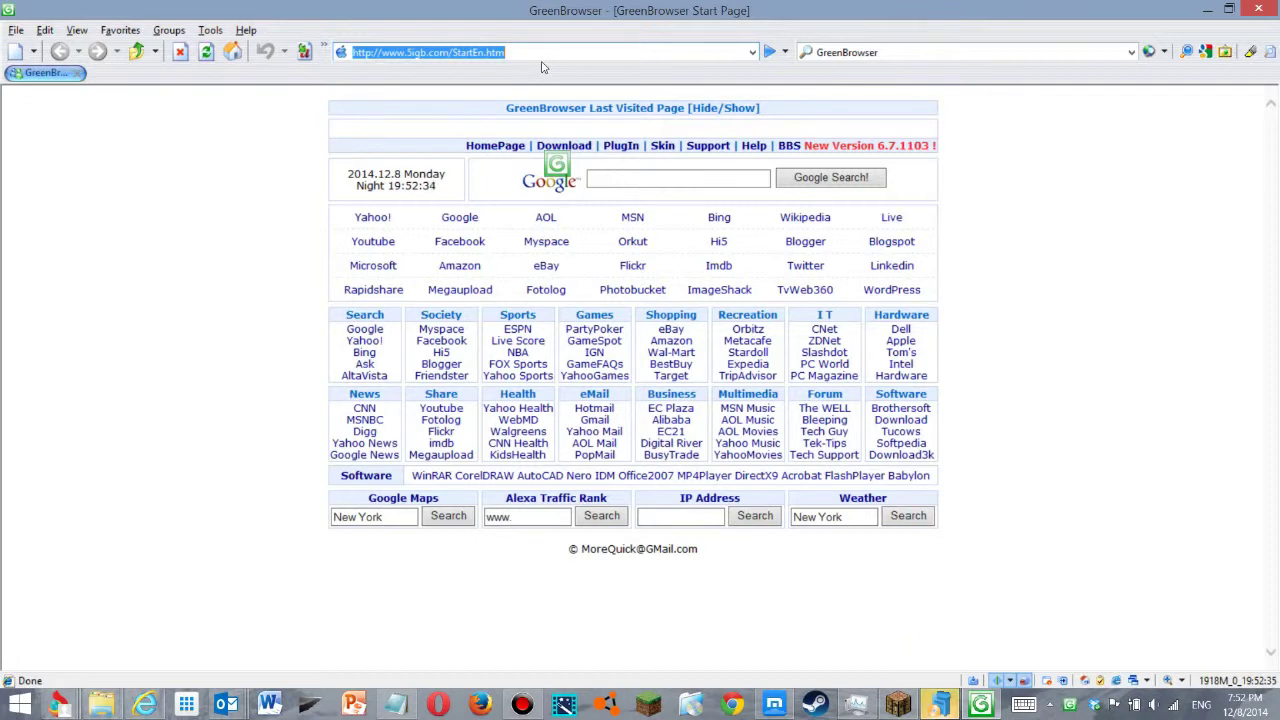
{"action": "type", "text": "google.com"}
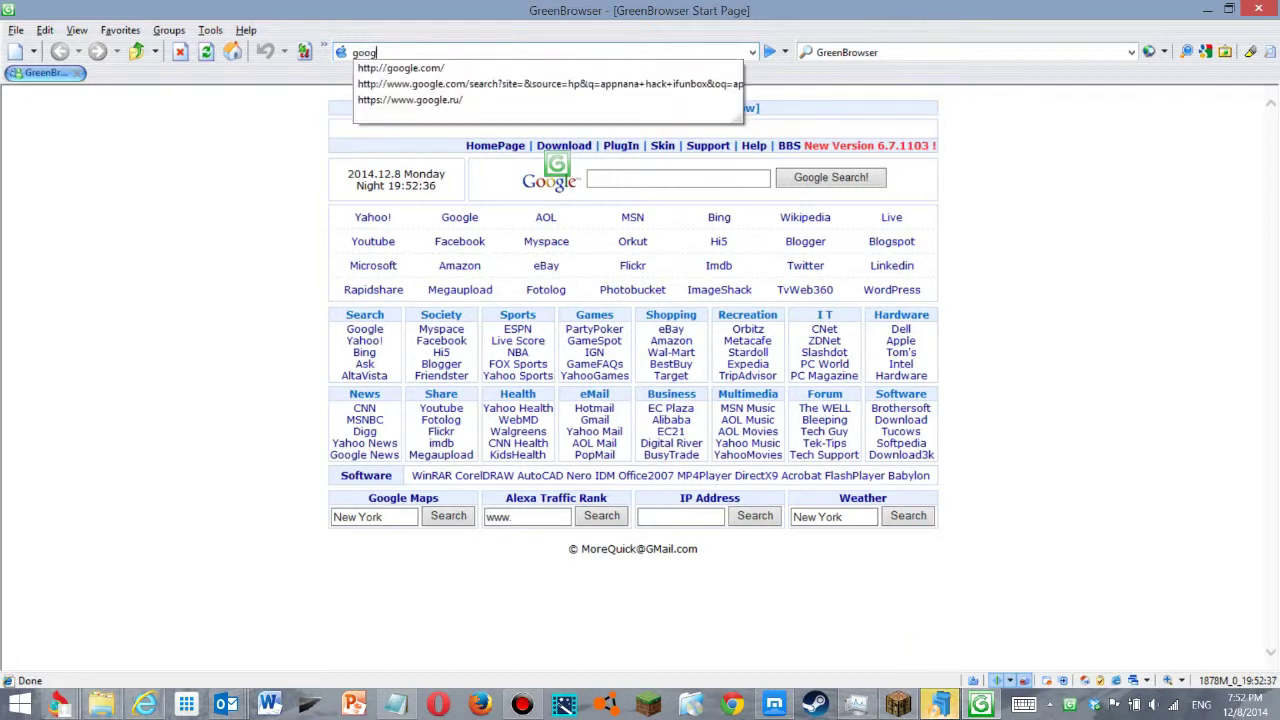
{"action": "key", "text": "Return"}
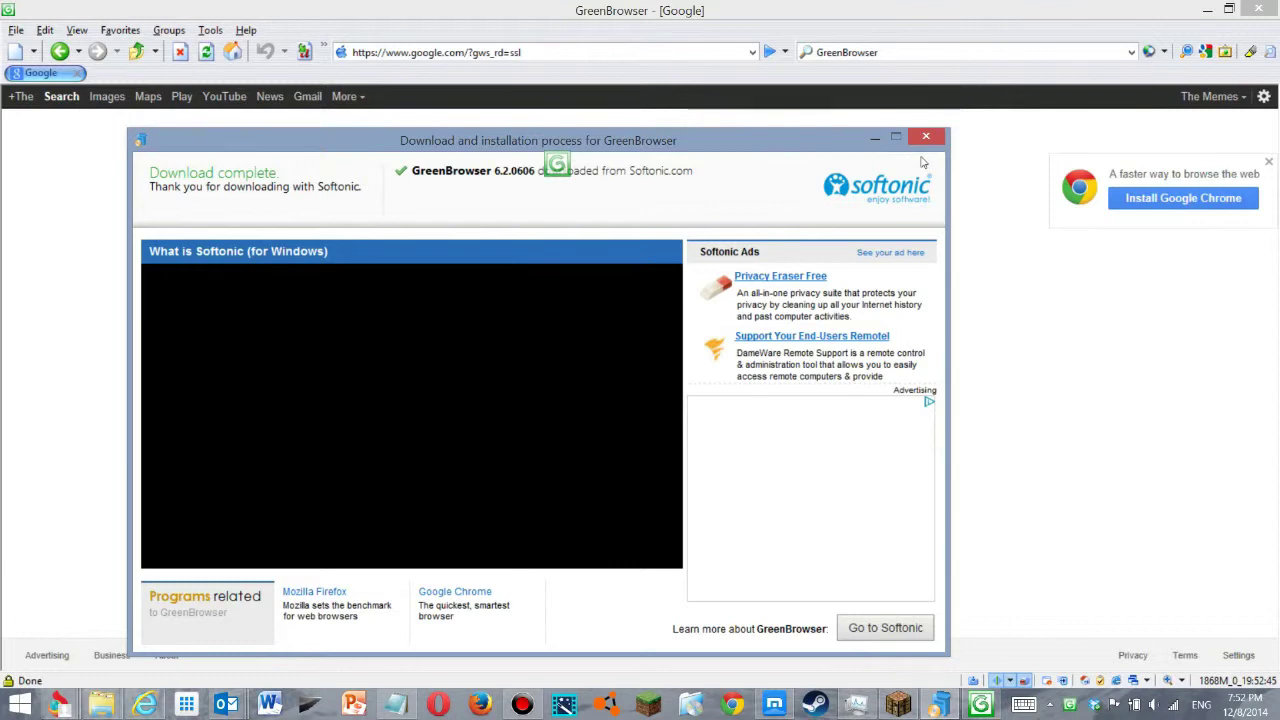
{"action": "left_click", "coordinate": [922, 139]}
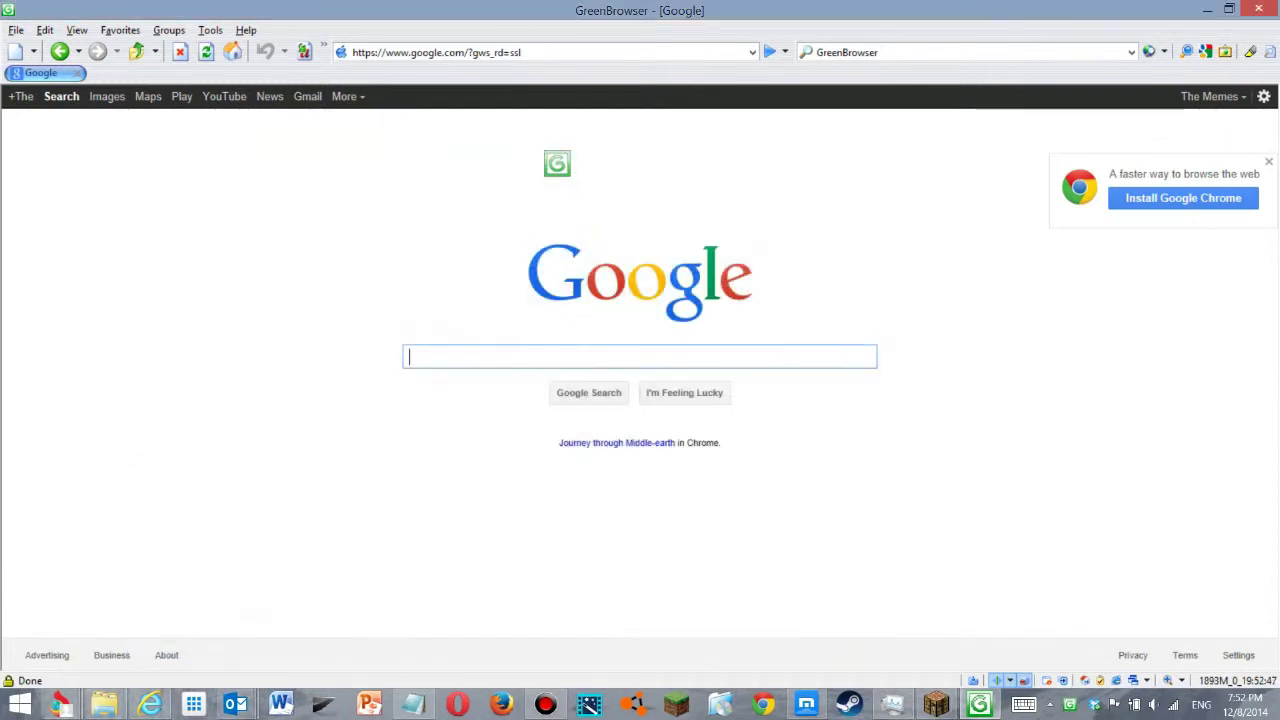
Step: Search Google for 'greenbrowser review' and open the CNET 'GreenBrowser - Free download and software reviews' result
{"action": "type", "text": "green"}
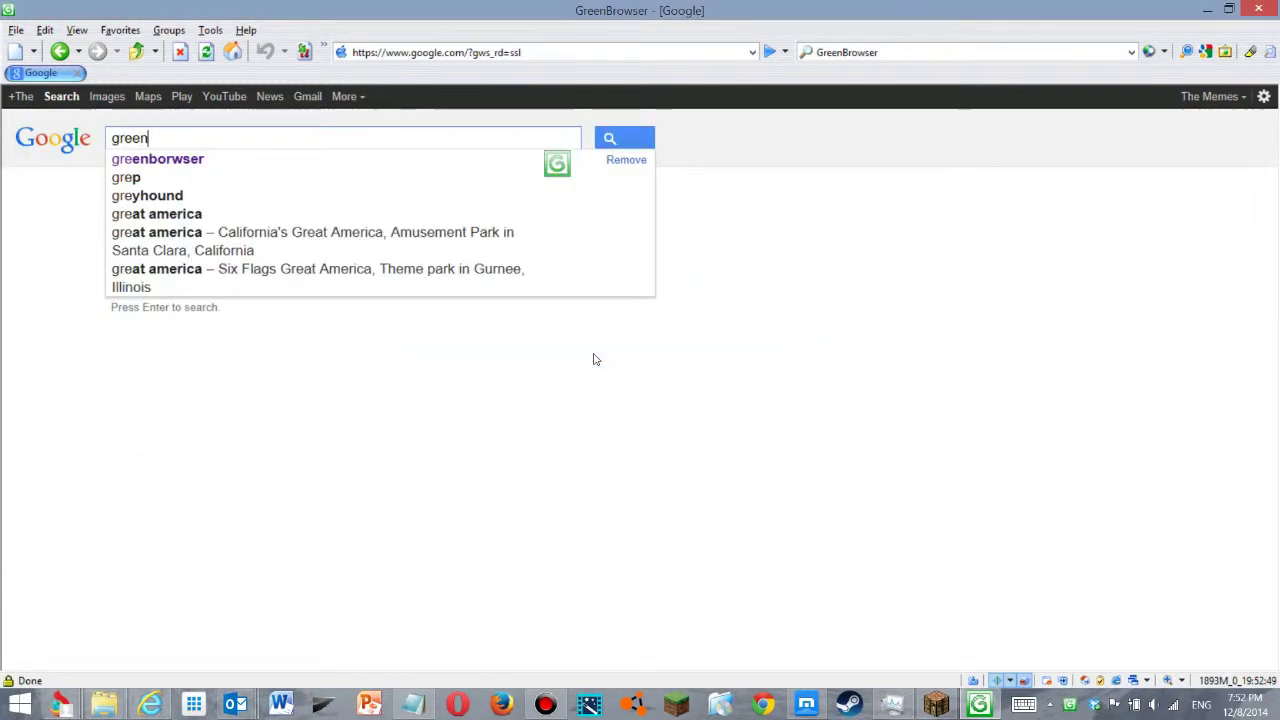
{"action": "type", "text": "browser "}
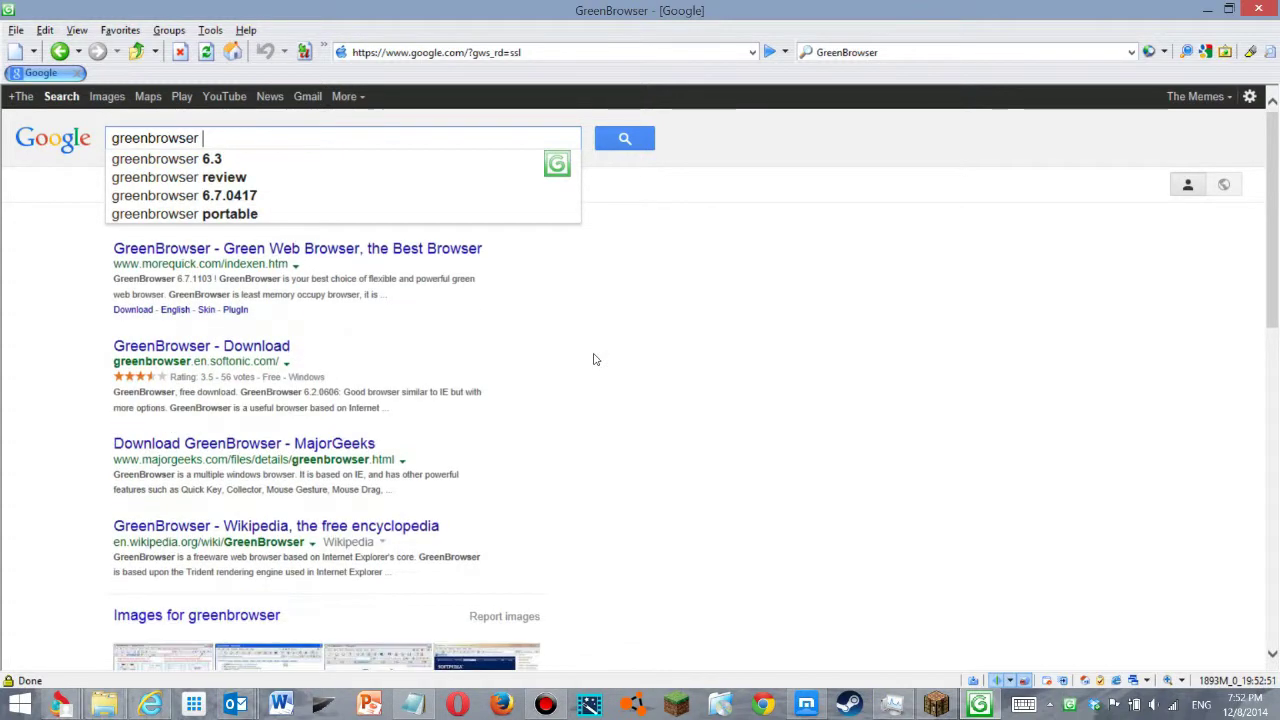
{"action": "type", "text": "review"}
{"action": "key", "text": "Return"}
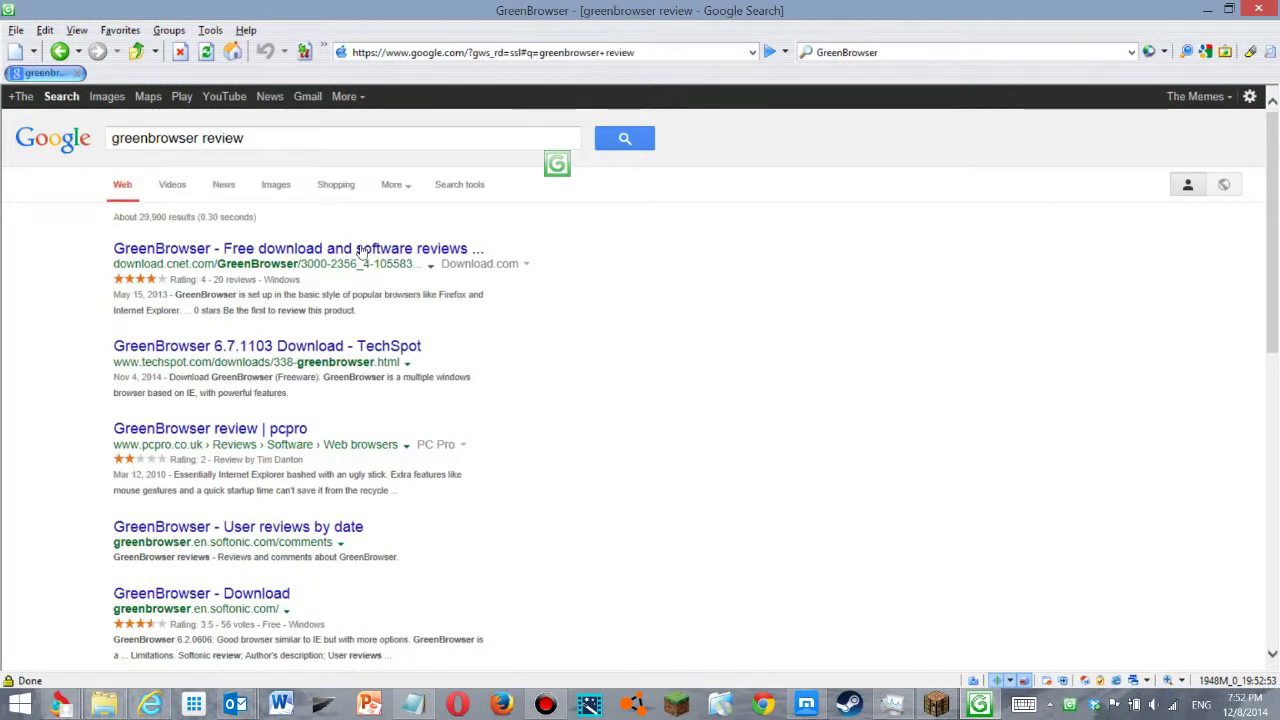
{"action": "left_click", "coordinate": [364, 252]}
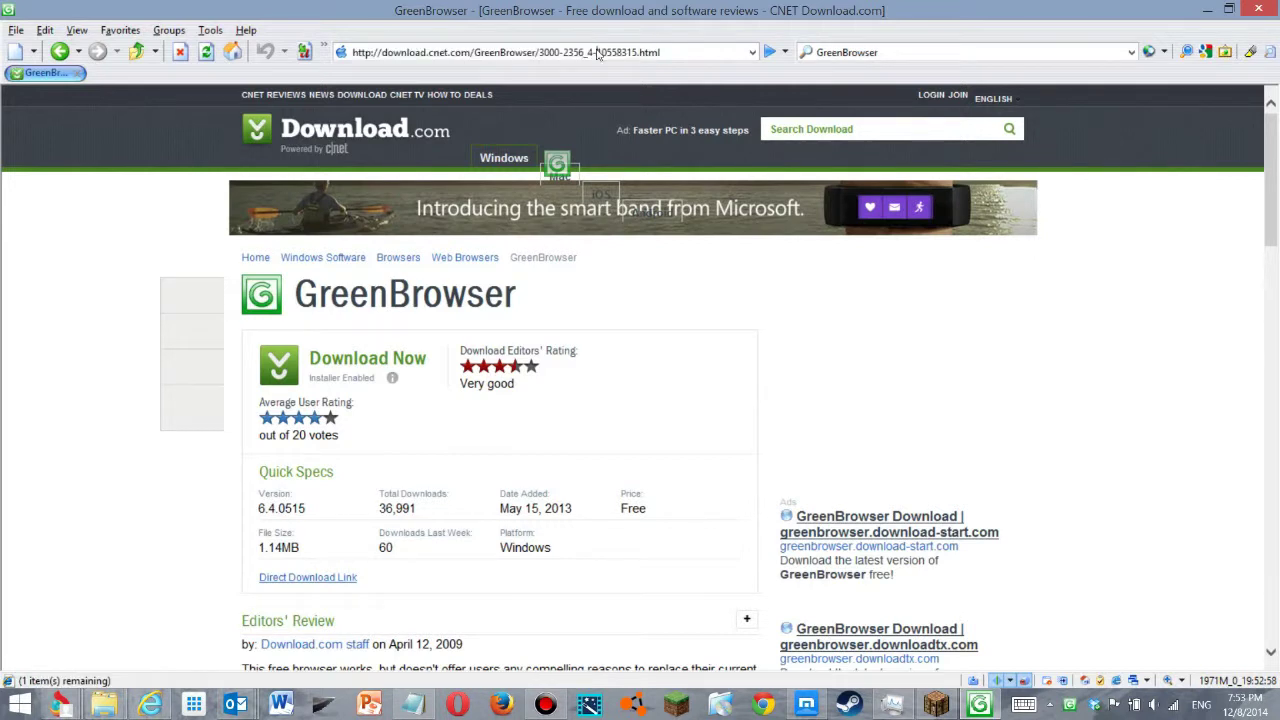
{"action": "left_click", "coordinate": [597, 52]}
{"action": "type", "text": "google.com"}
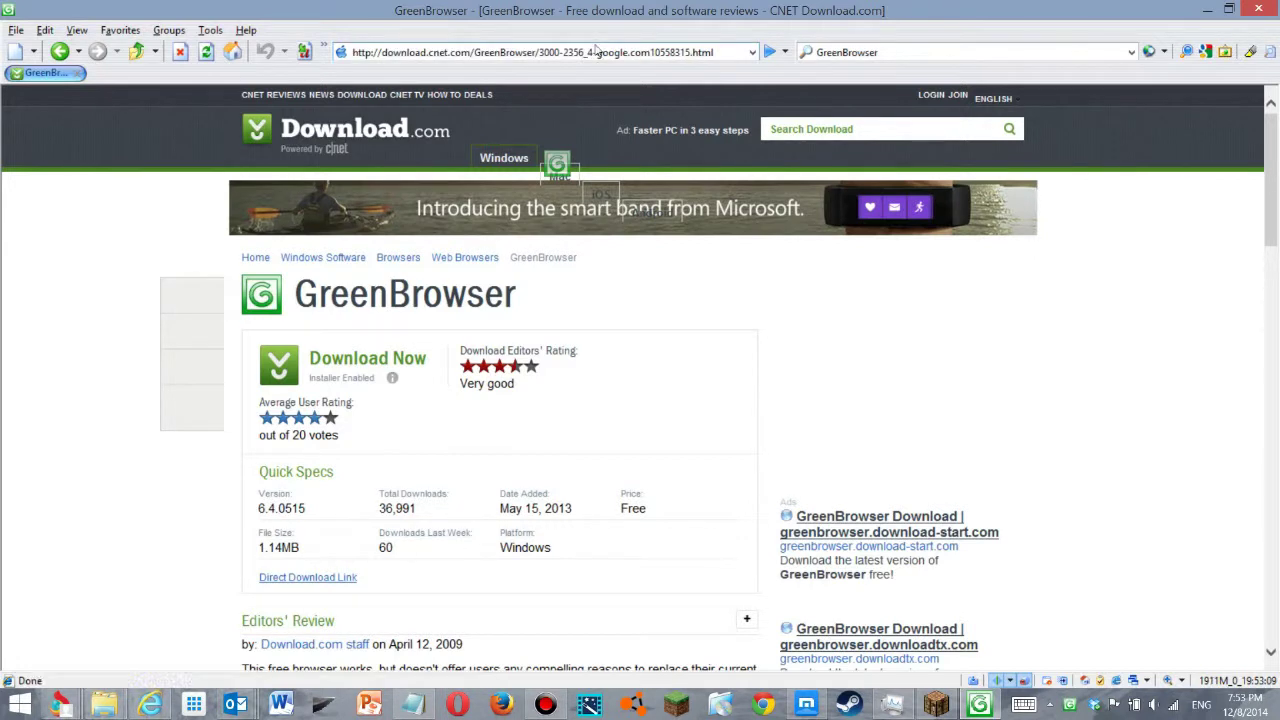
{"action": "left_click", "coordinate": [733, 57]}
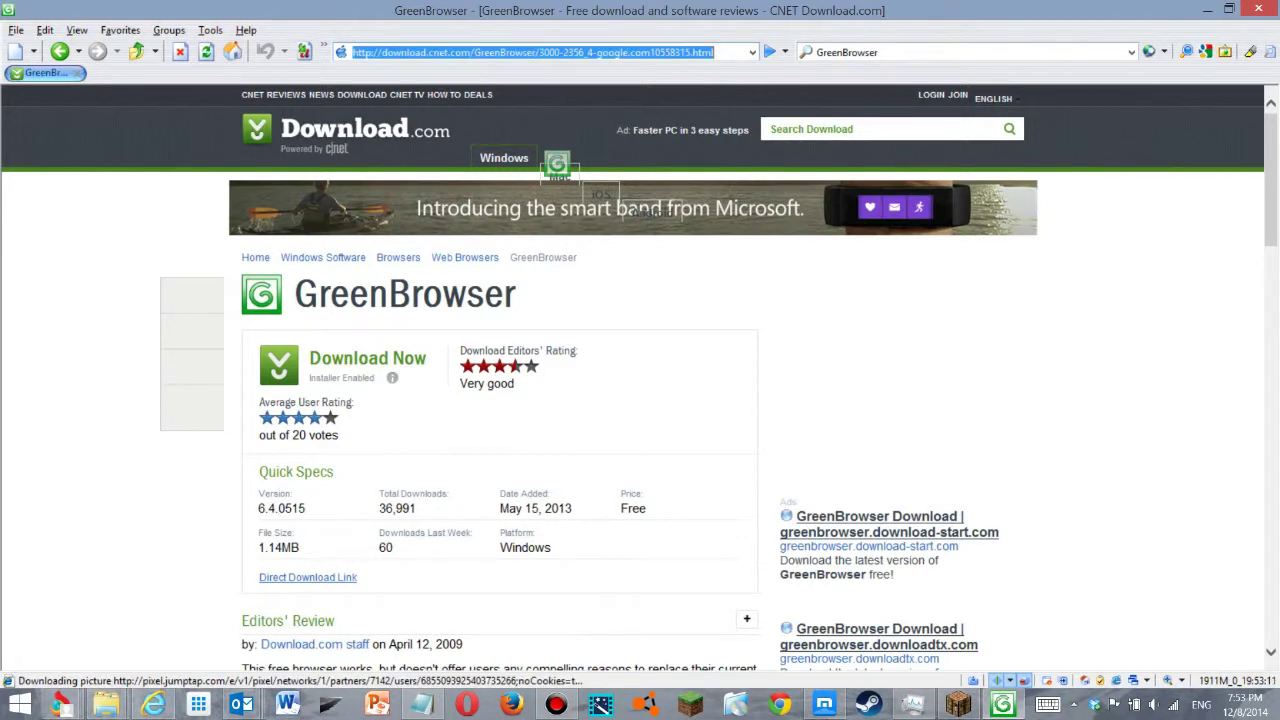
{"action": "type", "text": "go"}
{"action": "key", "text": "Escape"}
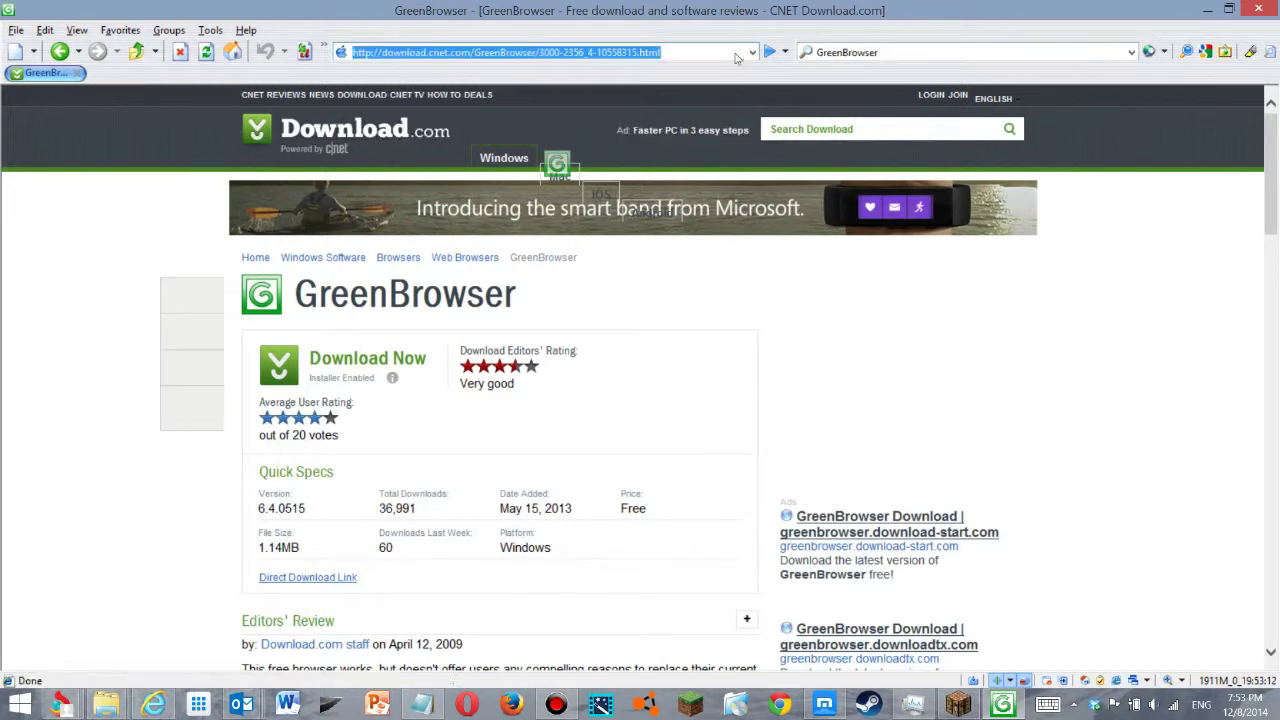
{"action": "left_click", "coordinate": [735, 57]}
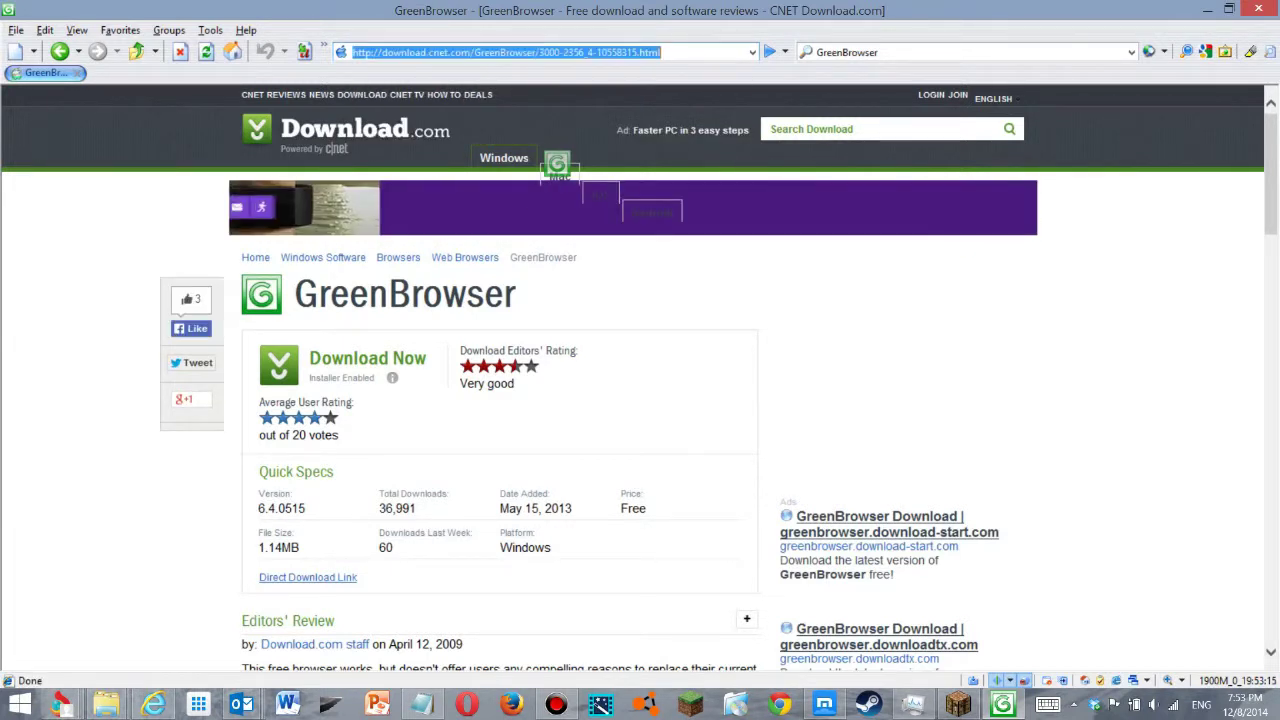
{"action": "type", "text": "go"}
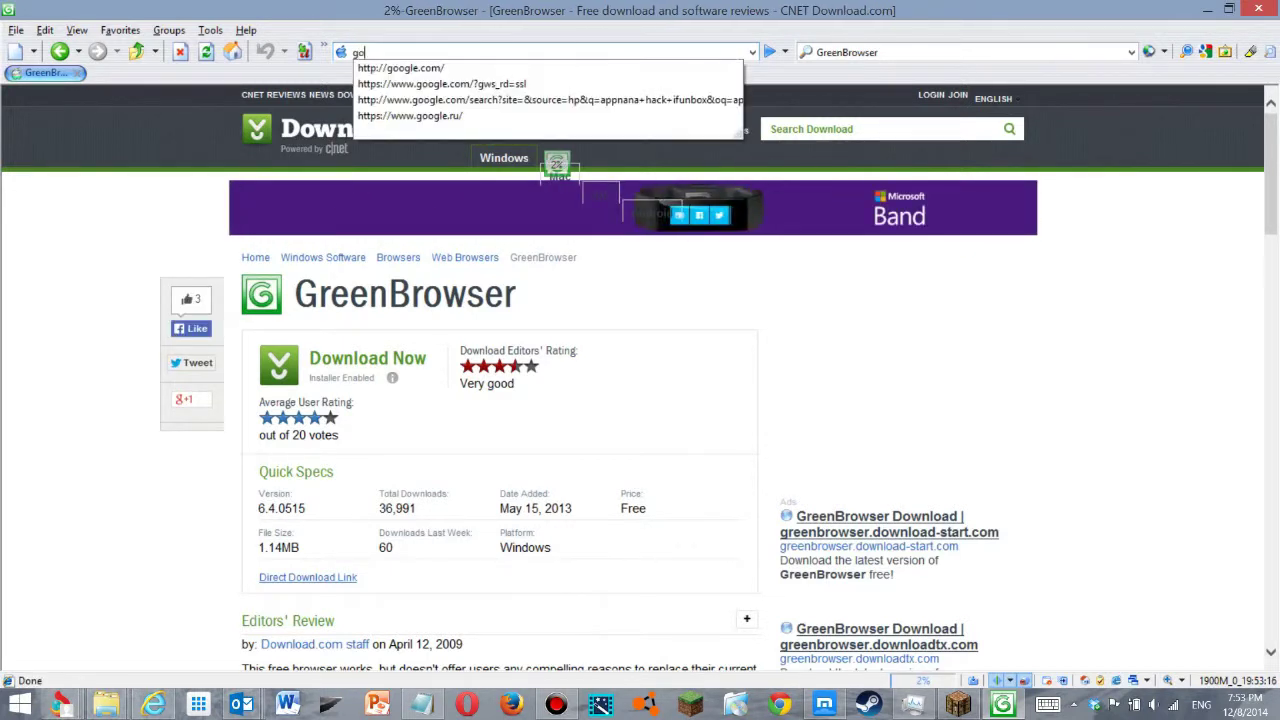
{"action": "left_click", "coordinate": [645, 67]}
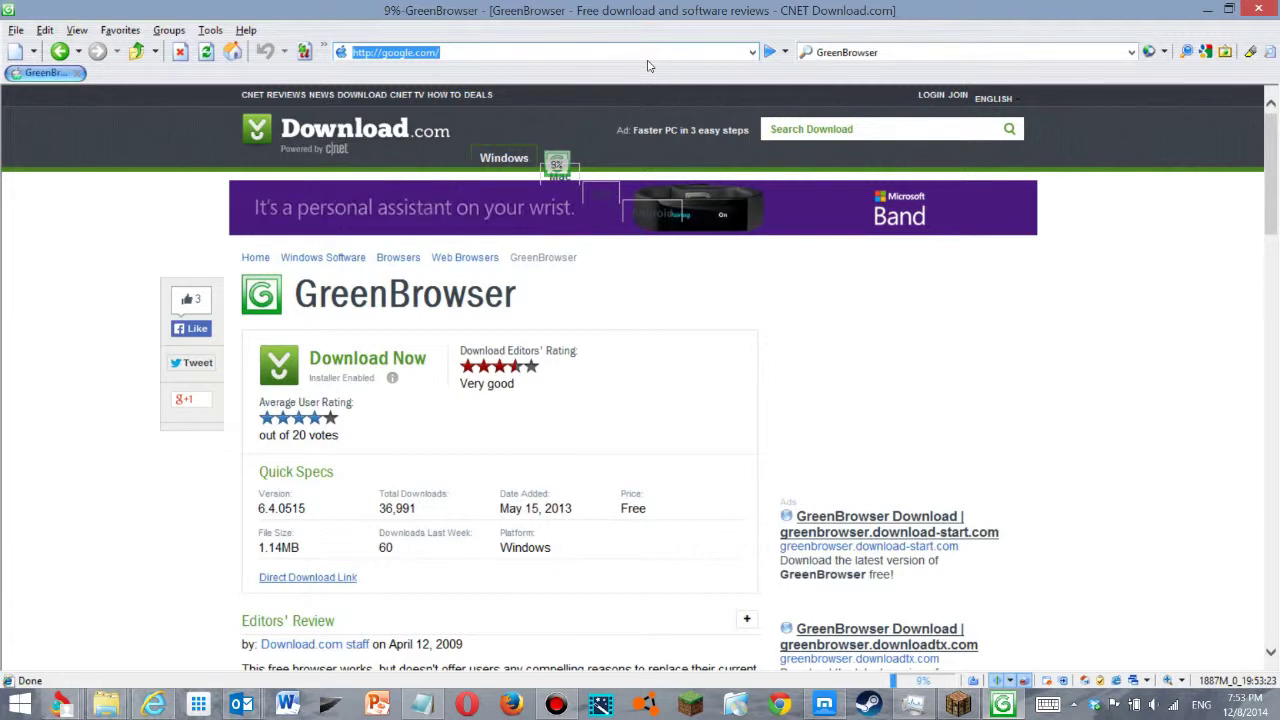
{"action": "left_click", "coordinate": [1207, 9]}
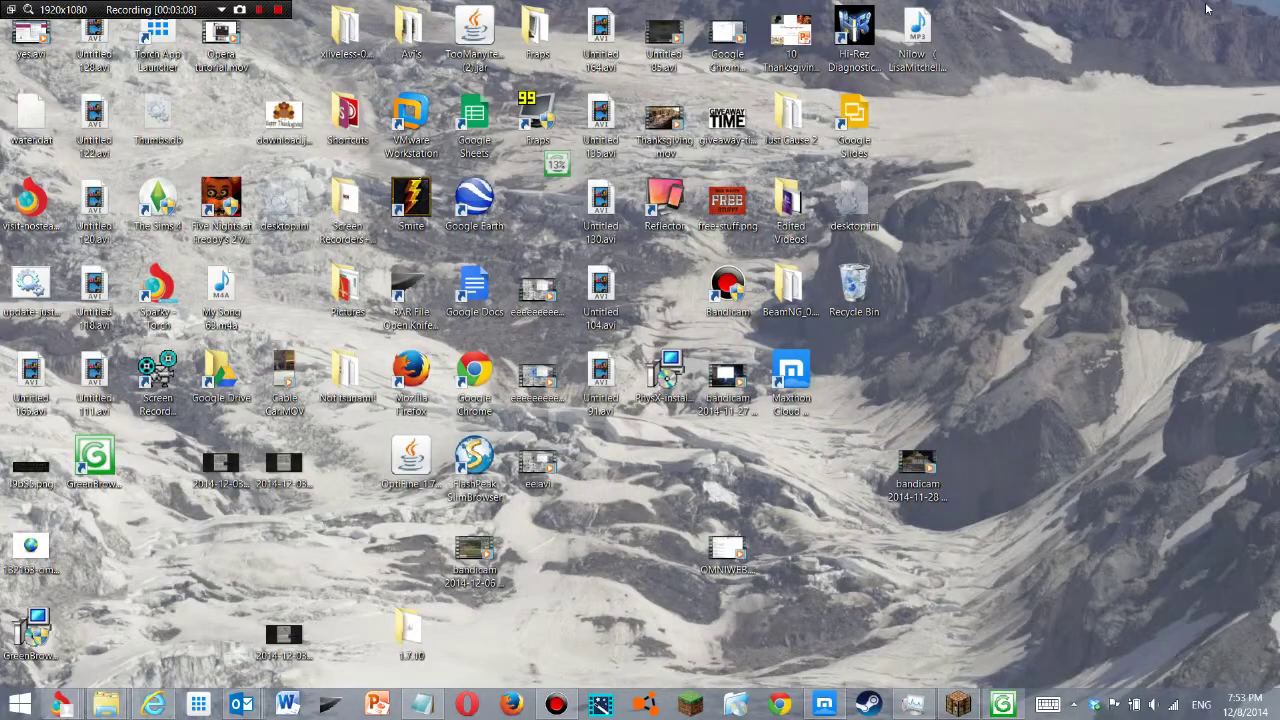